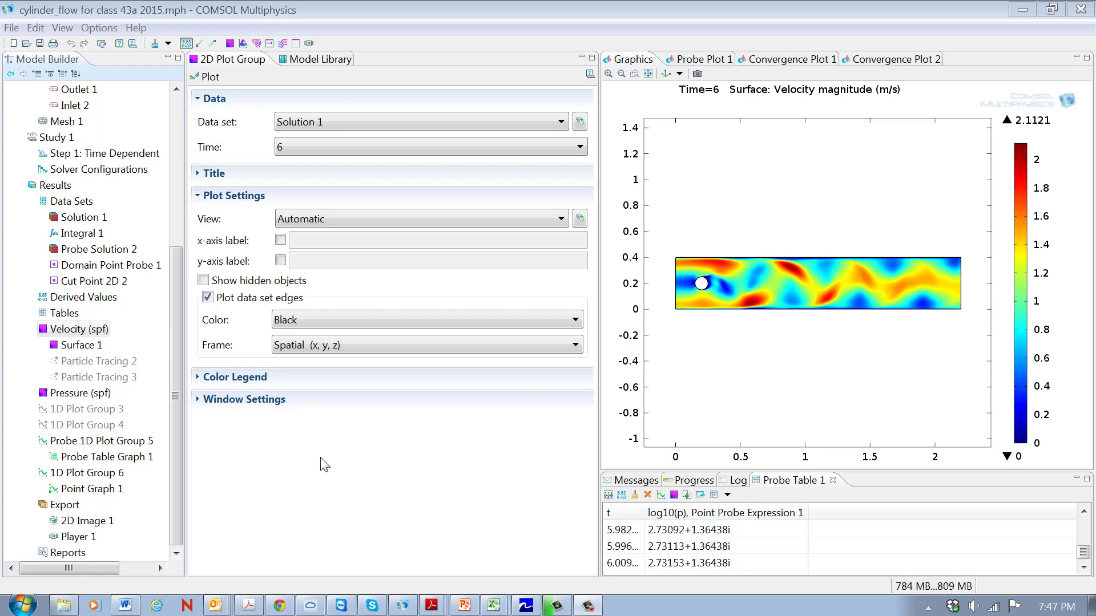
Play and stop the Player 1 velocity animation, then scrub the frames back to 39 and forward to 144
{"action": "left_click", "coordinate": [91, 536]}
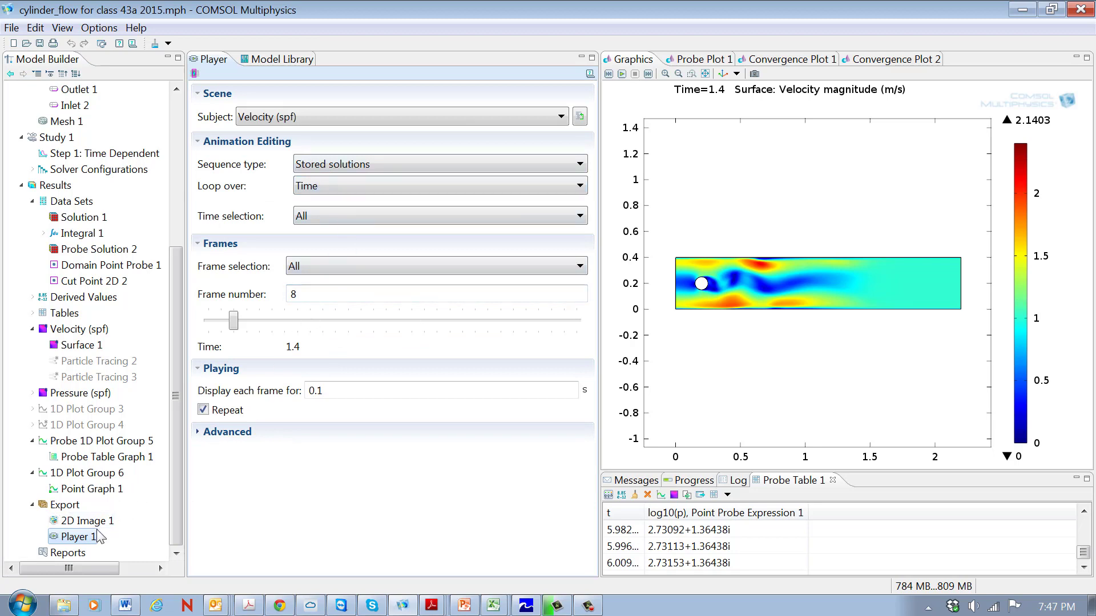
{"action": "left_click", "coordinate": [622, 74]}
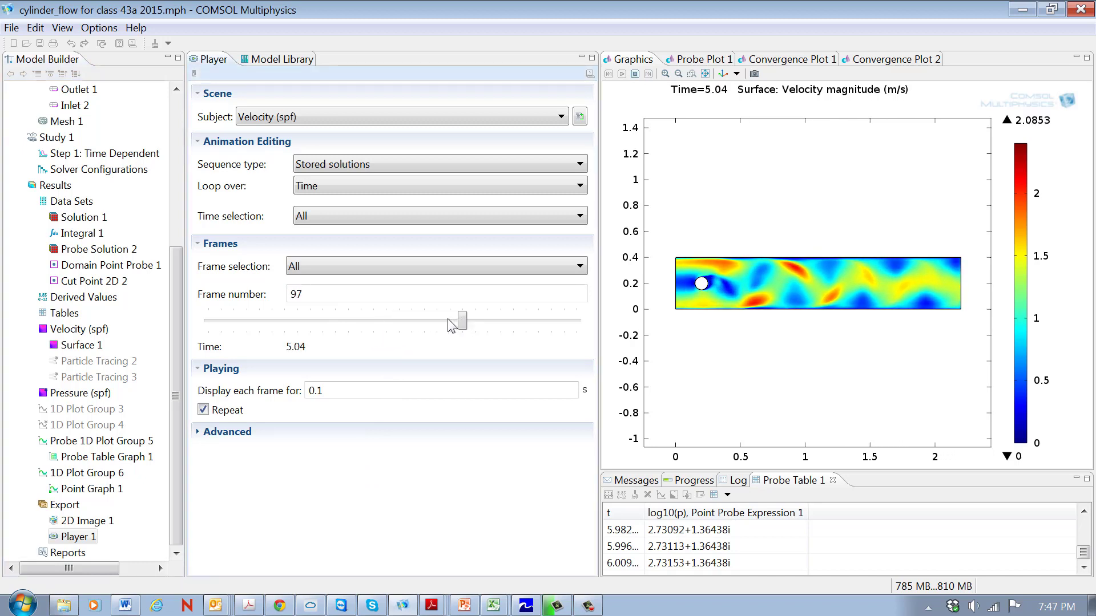
{"action": "left_click", "coordinate": [633, 74]}
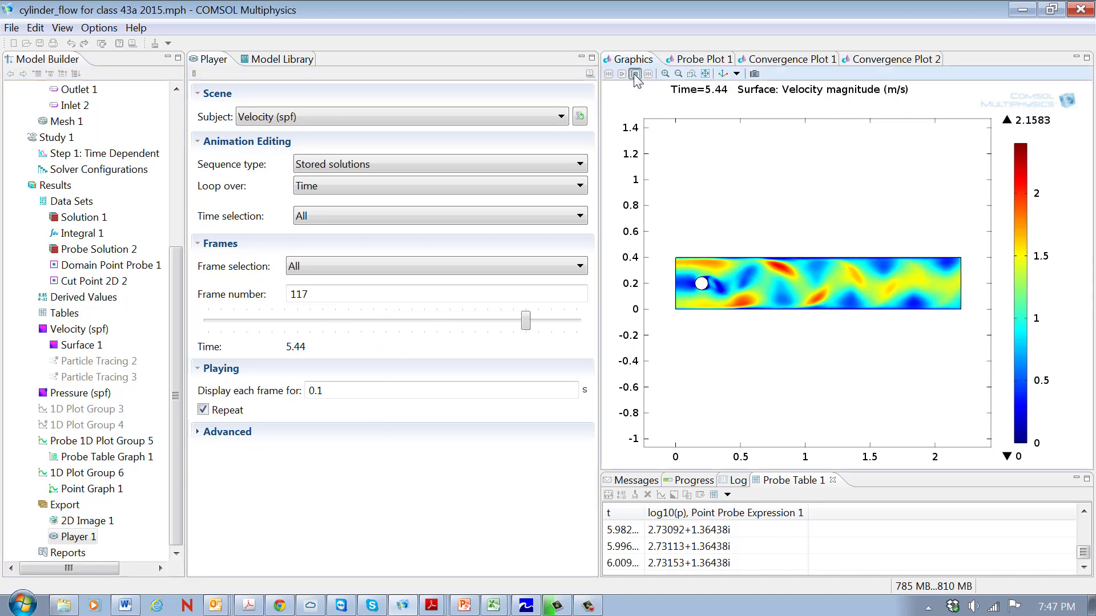
{"action": "left_click_drag", "start_coordinate": [531, 324], "coordinate": [310, 343]}
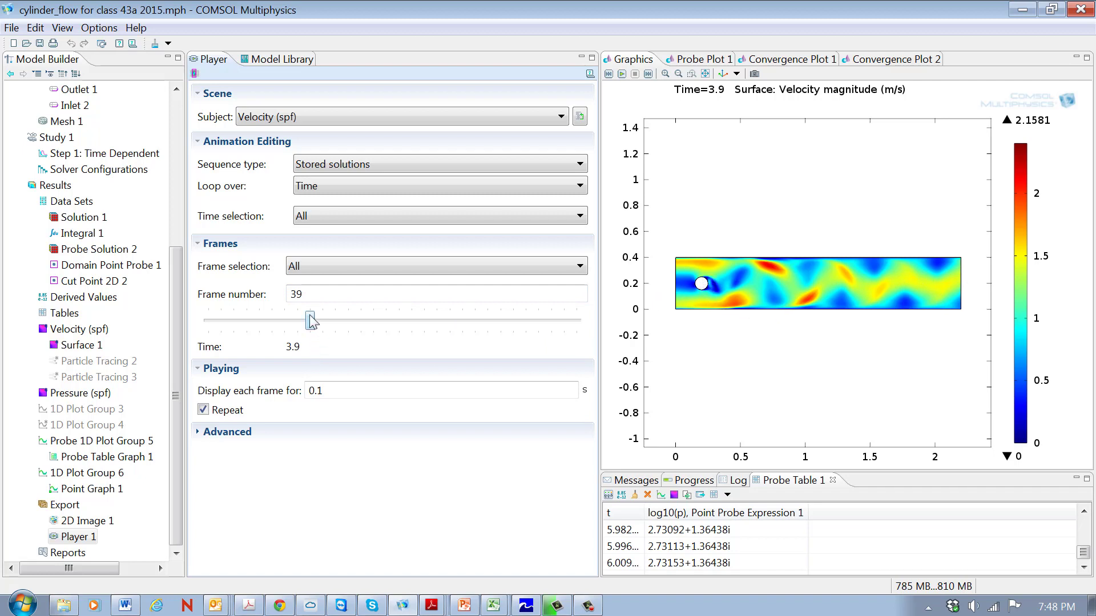
{"action": "left_click_drag", "start_coordinate": [312, 319], "coordinate": [576, 322]}
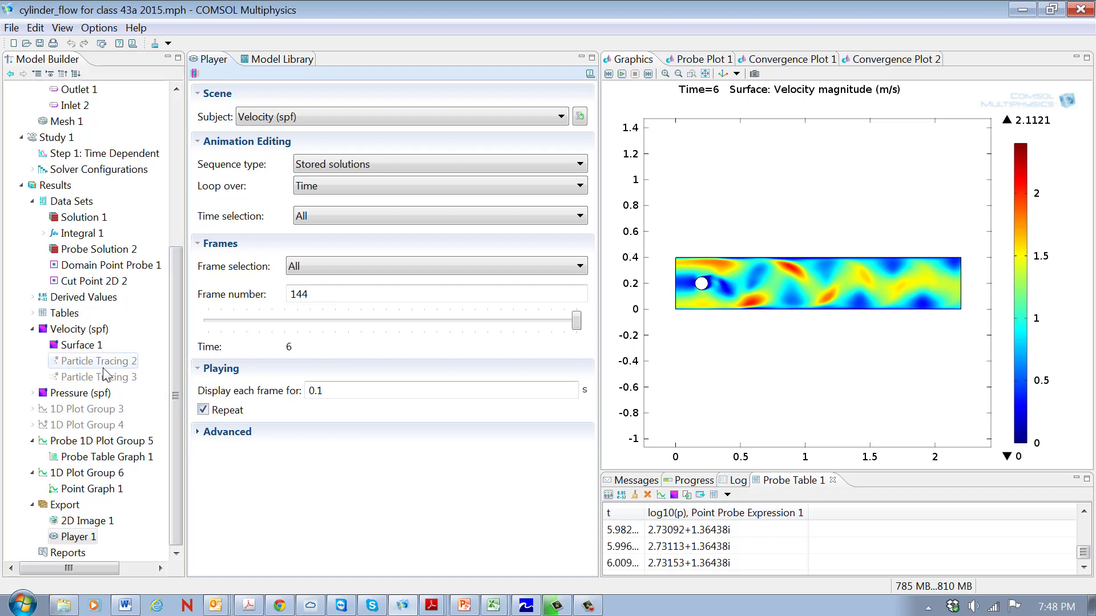
Look through the additional plot types available for the Velocity (spf) plot group
{"action": "left_click", "coordinate": [80, 332]}
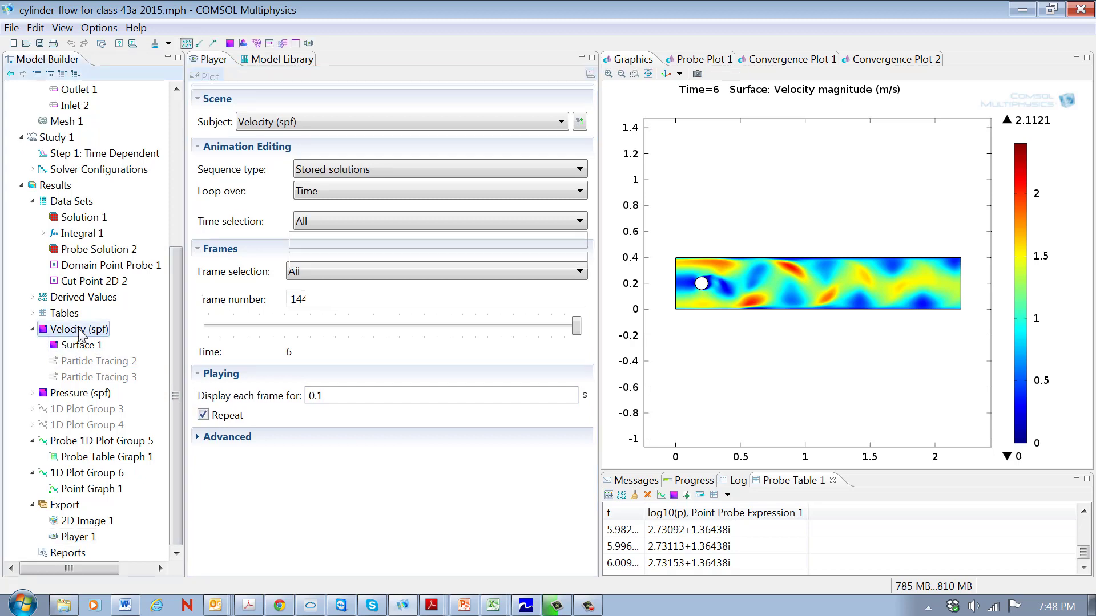
{"action": "right_click", "coordinate": [49, 331]}
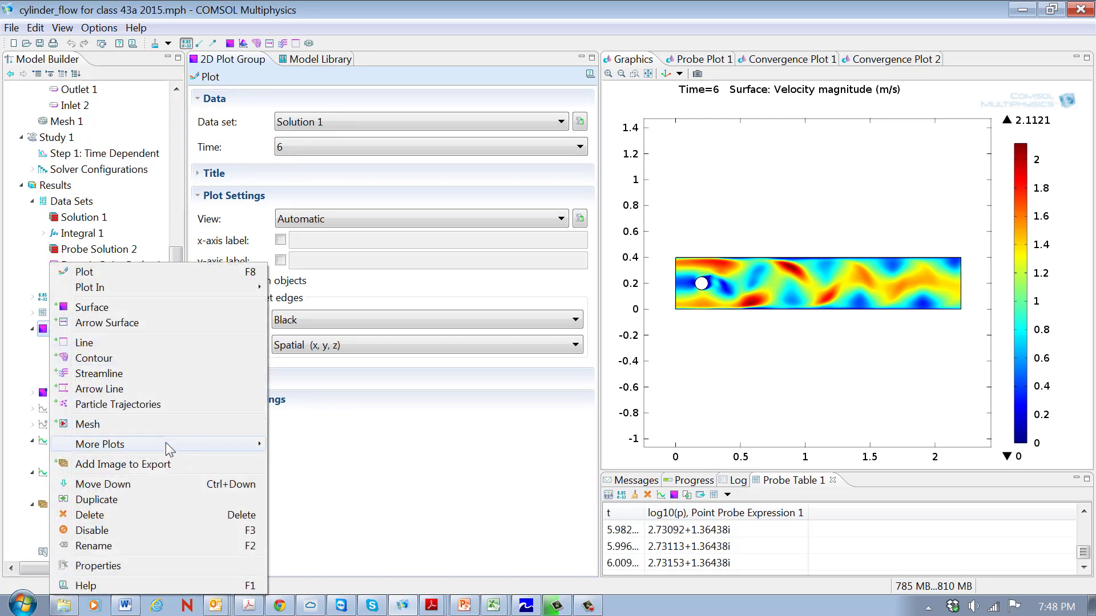
{"action": "mouse_move", "coordinate": [166, 444]}
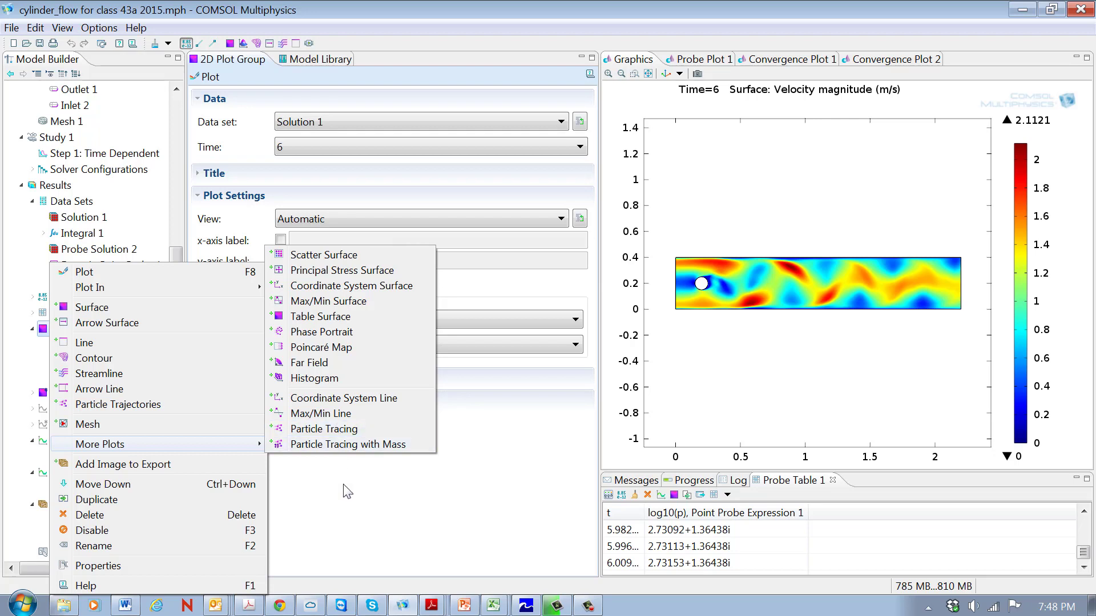
{"action": "left_click", "coordinate": [349, 503]}
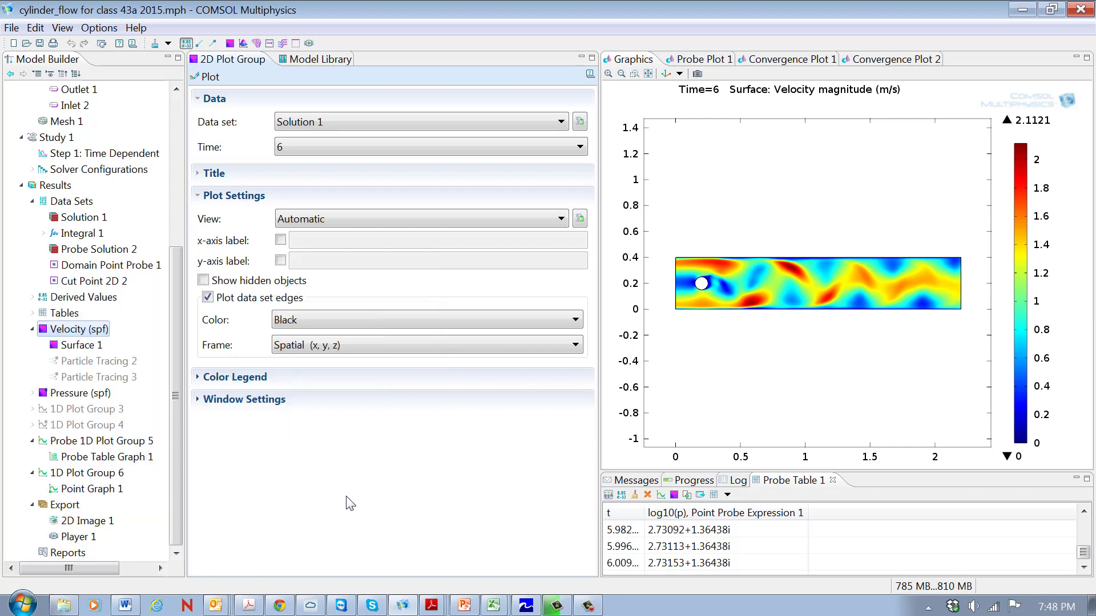
Enable Particle Tracing 2 and Particle Tracing 3 under Velocity (spf), and review the latter's y start range and release time
{"action": "left_click", "coordinate": [97, 364]}
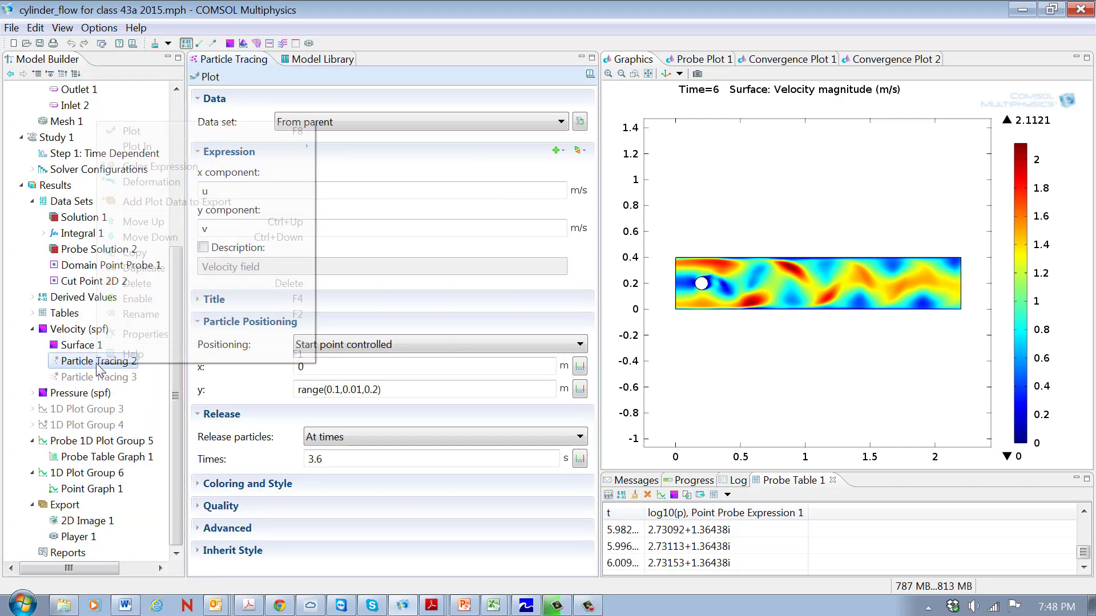
{"action": "right_click", "coordinate": [98, 366]}
{"action": "left_click", "coordinate": [142, 298]}
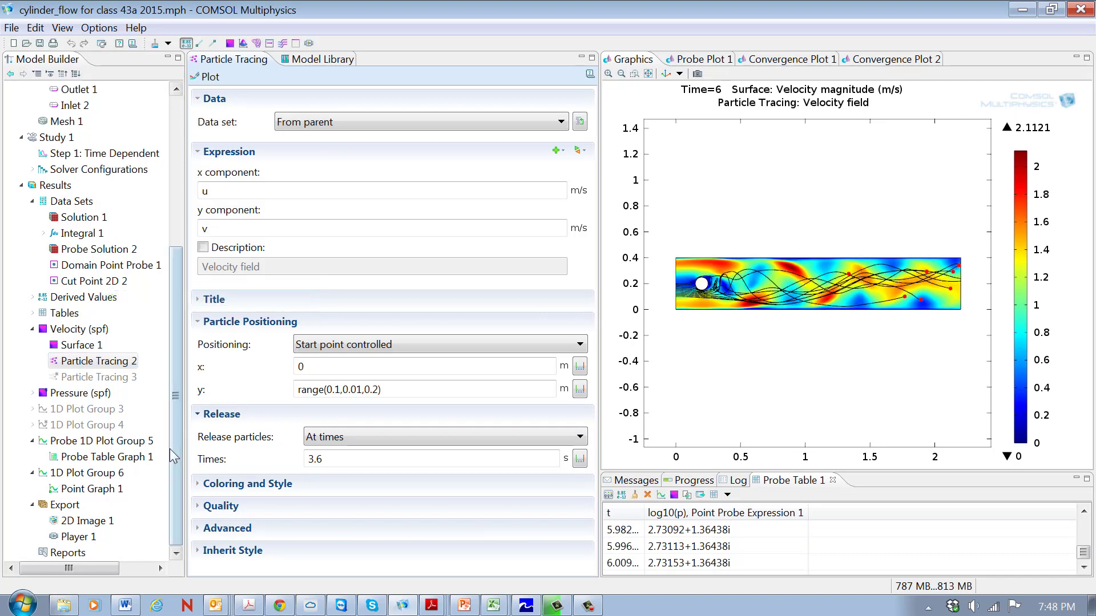
{"action": "left_click", "coordinate": [99, 378]}
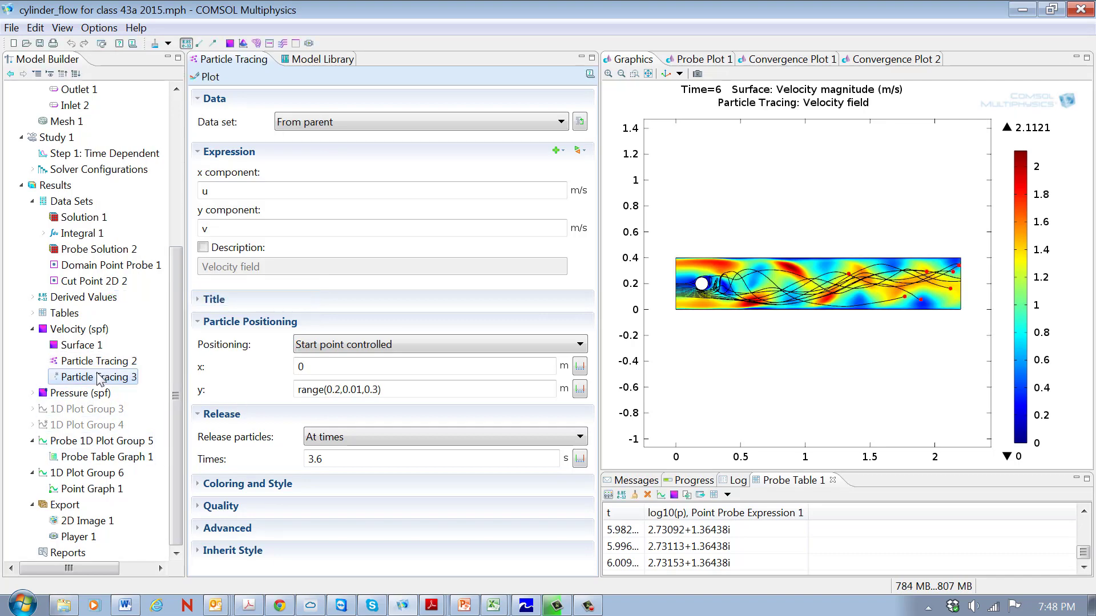
{"action": "right_click", "coordinate": [98, 379]}
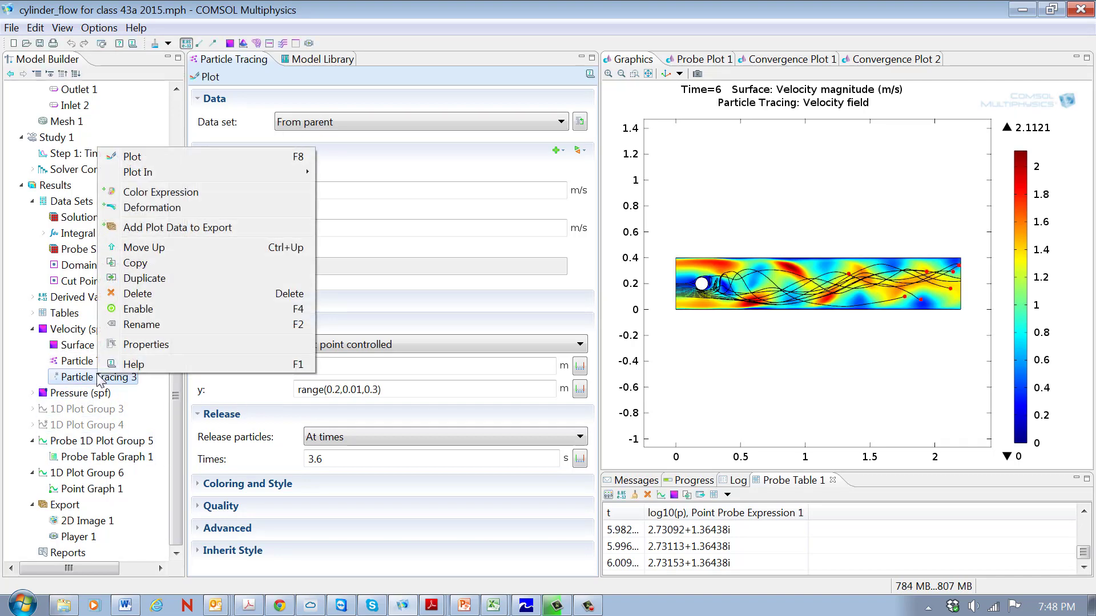
{"action": "left_click", "coordinate": [137, 310]}
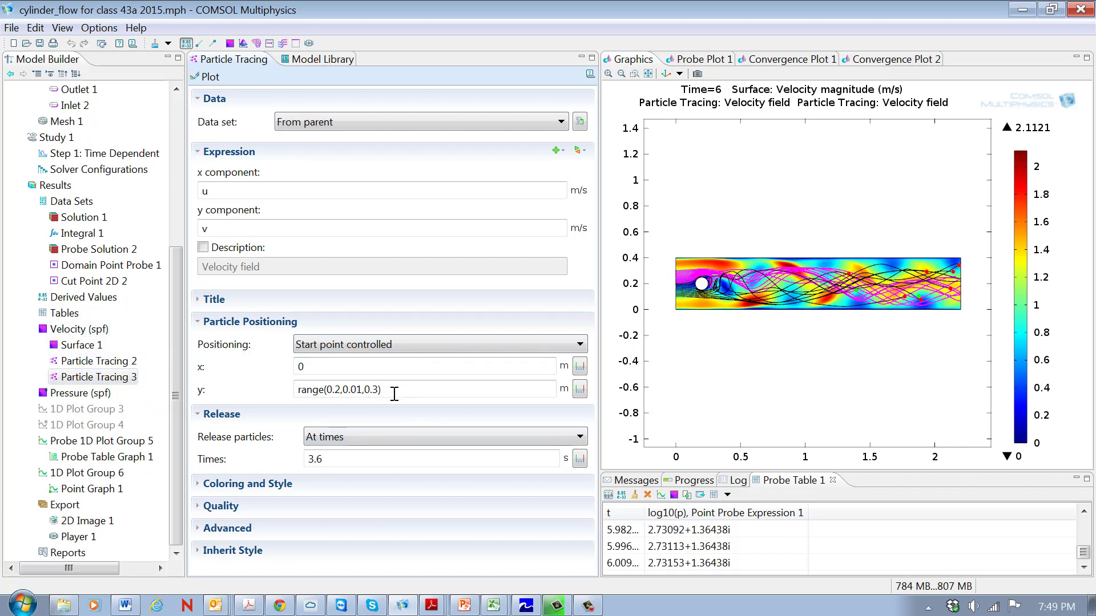
{"action": "left_click_drag", "start_coordinate": [386, 391], "coordinate": [367, 380]}
{"action": "left_click", "coordinate": [342, 467]}
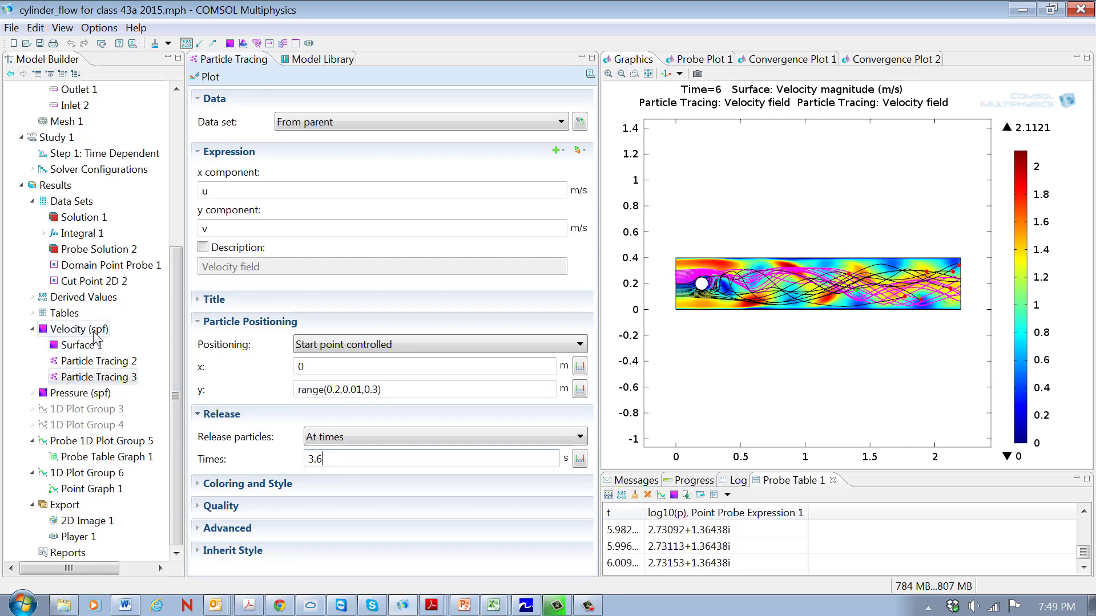
Set the Velocity (spf) plot group's time to 3.54 and replot it
{"action": "left_click", "coordinate": [95, 333]}
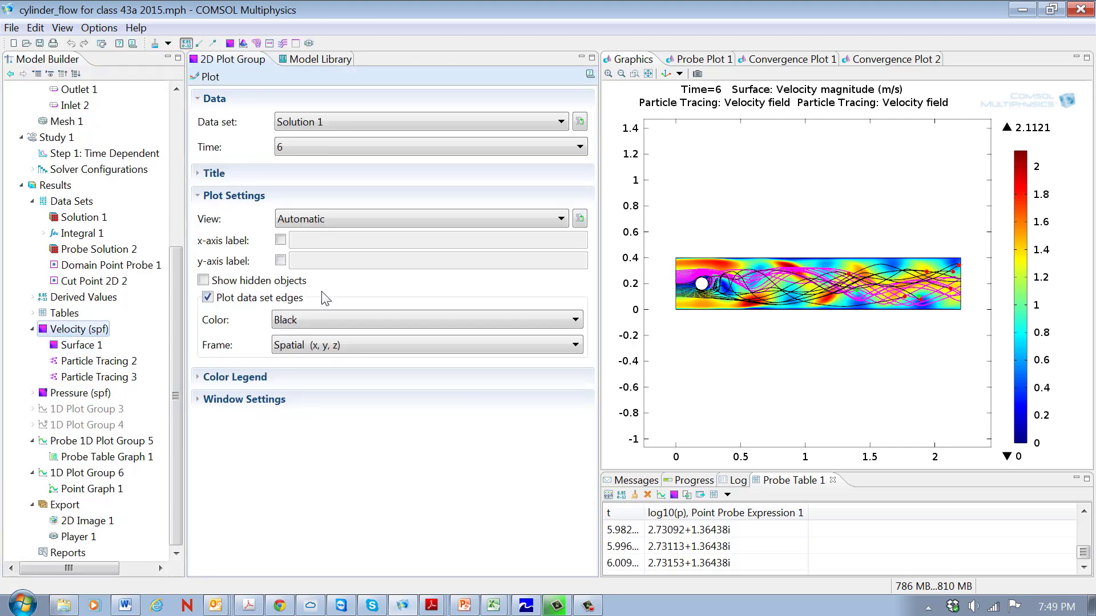
{"action": "left_click", "coordinate": [580, 147]}
{"action": "left_click_drag", "start_coordinate": [579, 321], "coordinate": [582, 199]}
{"action": "left_click", "coordinate": [497, 207]}
{"action": "left_click", "coordinate": [580, 149]}
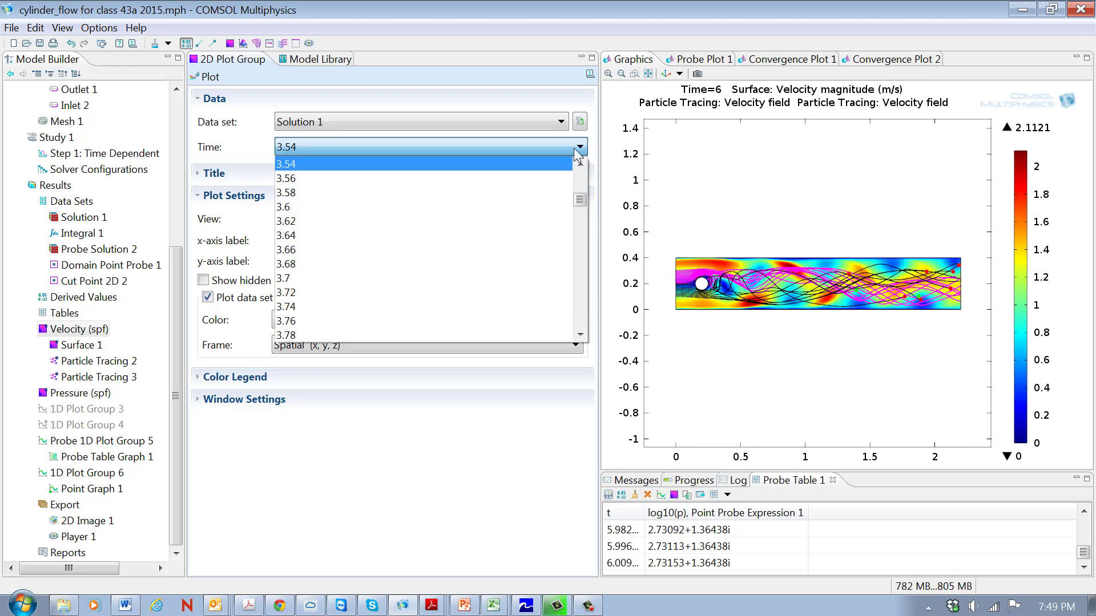
{"action": "left_click", "coordinate": [547, 159]}
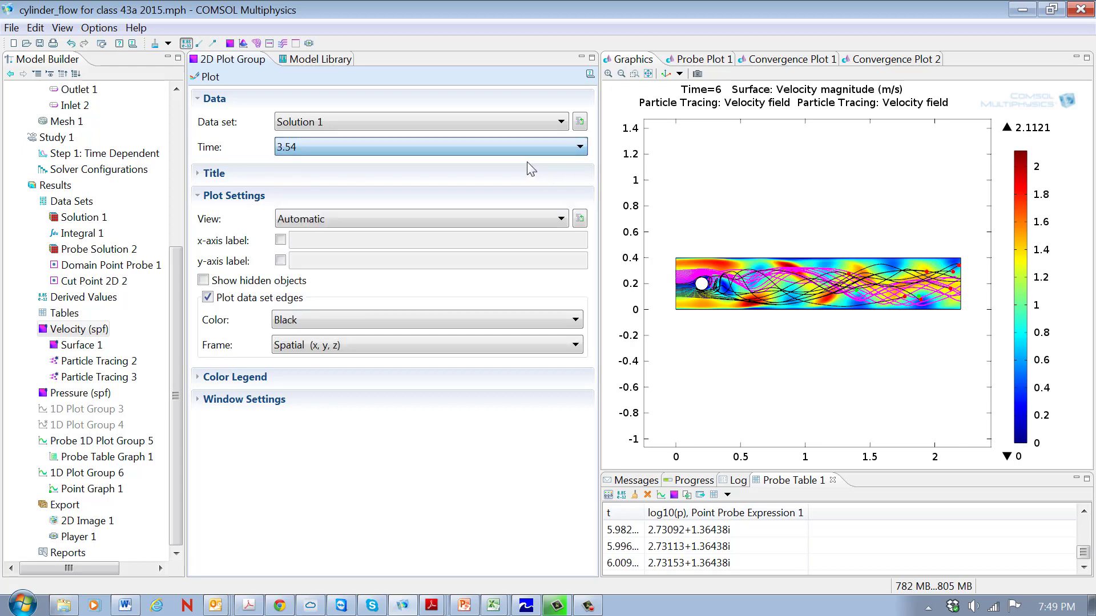
{"action": "left_click", "coordinate": [210, 79]}
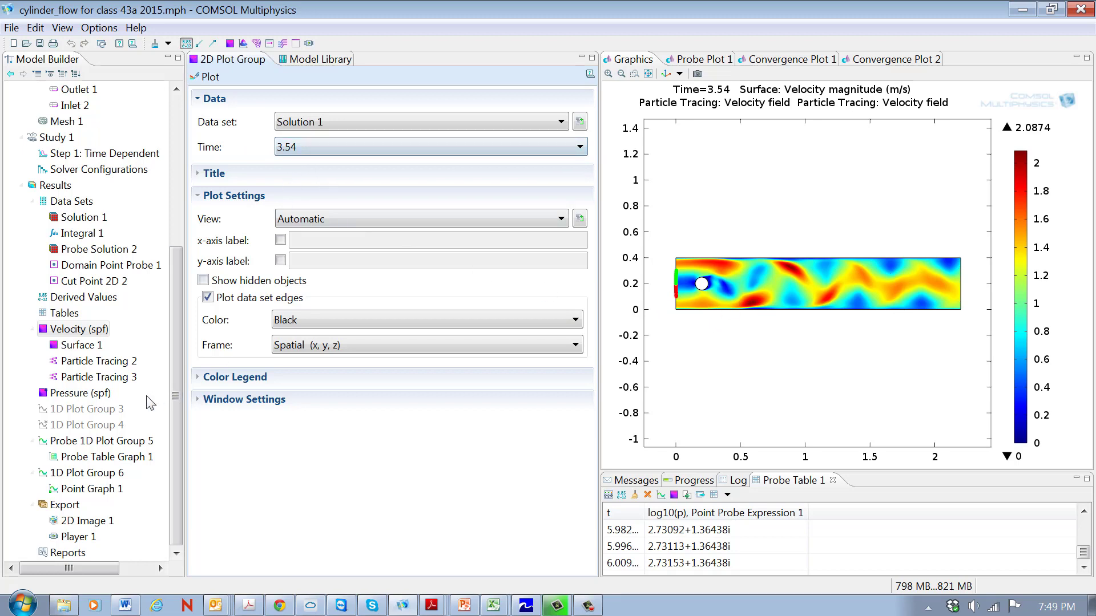
Review Particle Tracing 2's release time, y start range, and coloring and style settings
{"action": "left_click", "coordinate": [114, 362]}
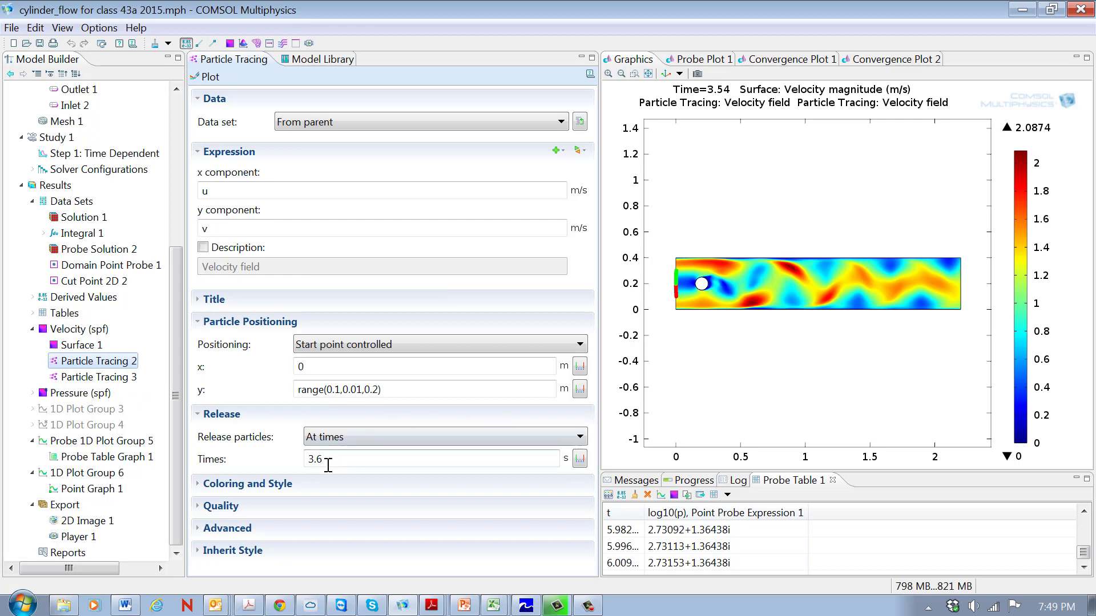
{"action": "double_click", "coordinate": [310, 463]}
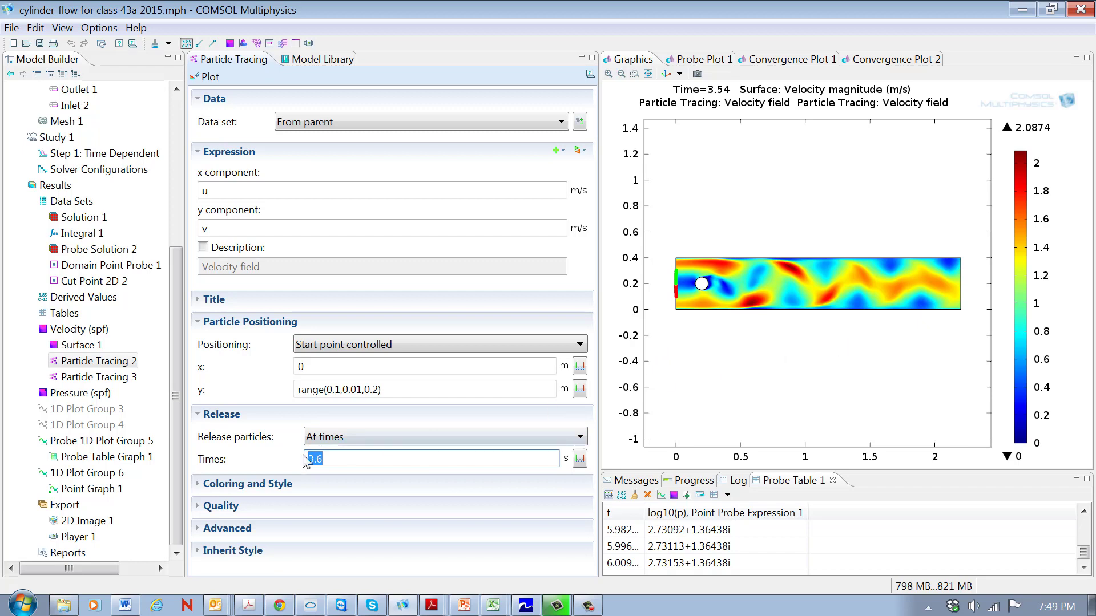
{"action": "left_click", "coordinate": [92, 368]}
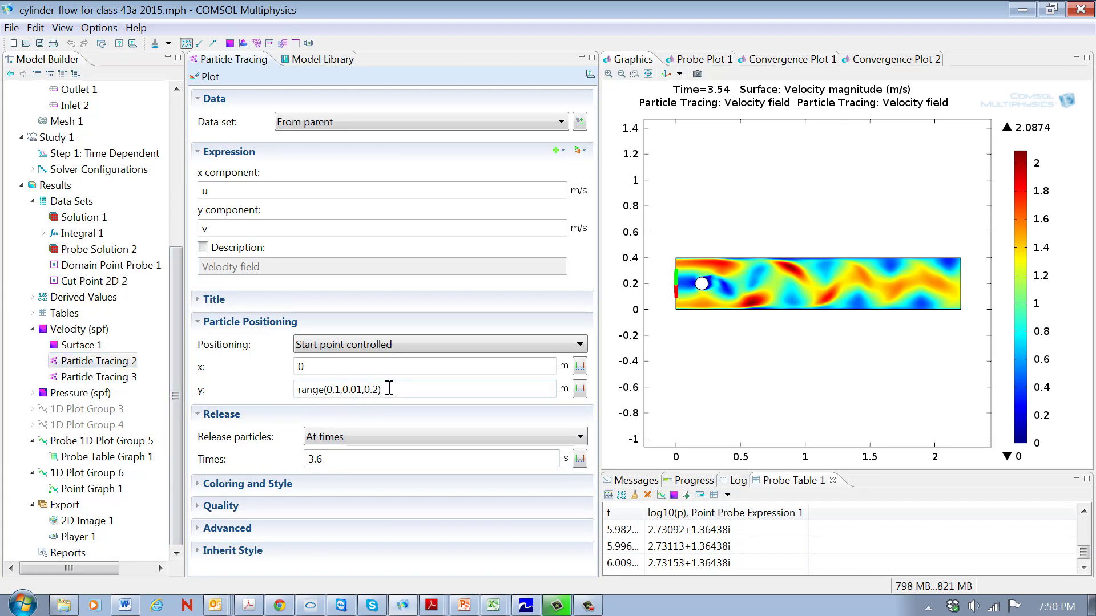
{"action": "left_click_drag", "start_coordinate": [386, 390], "coordinate": [329, 393]}
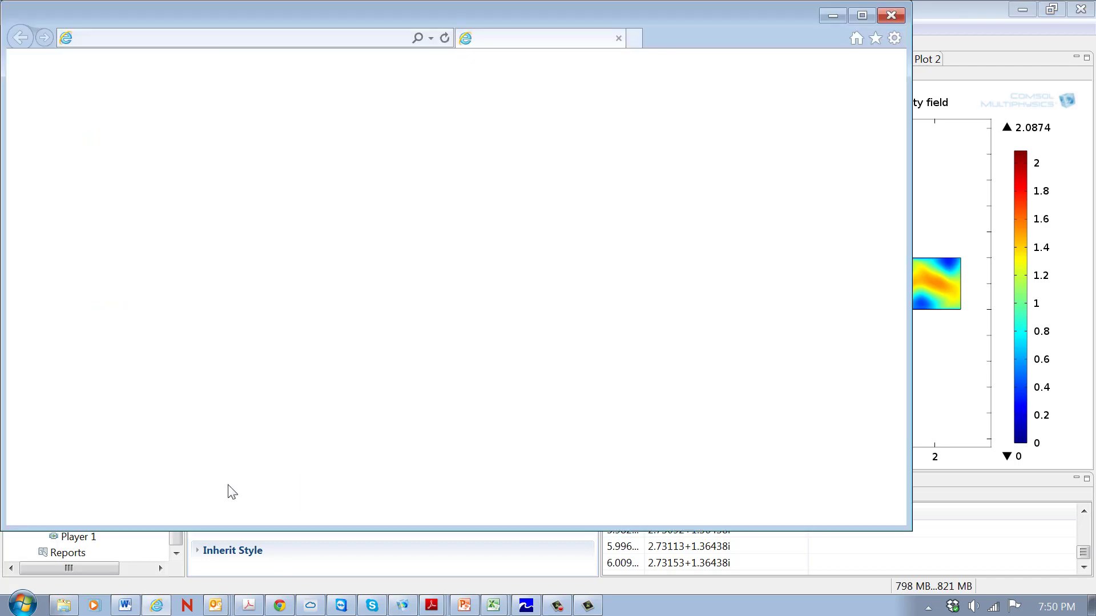
{"action": "left_click", "coordinate": [401, 558]}
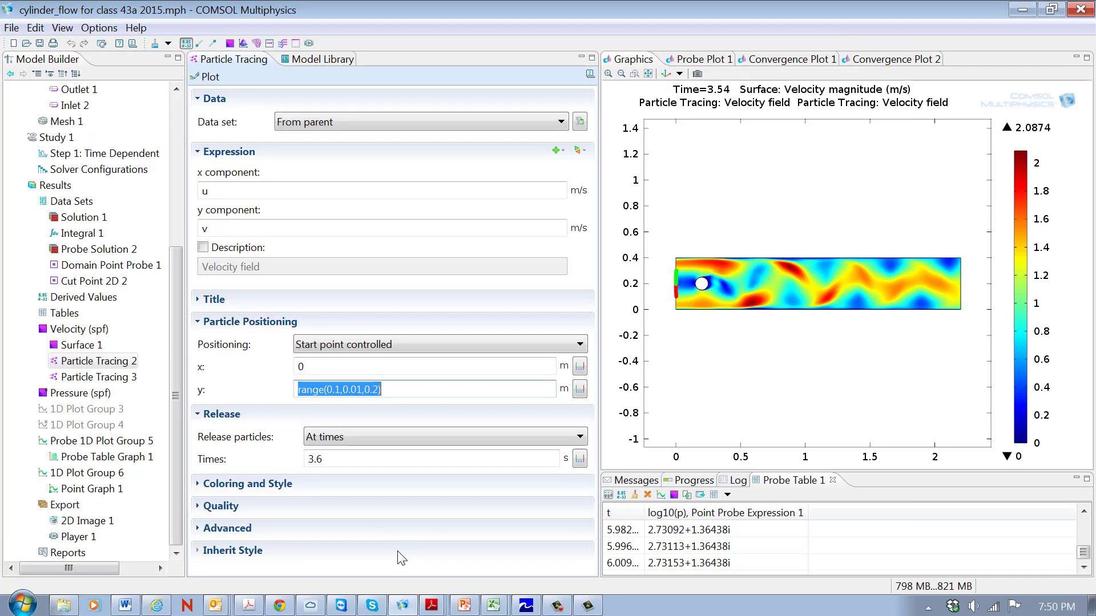
{"action": "left_click", "coordinate": [378, 484]}
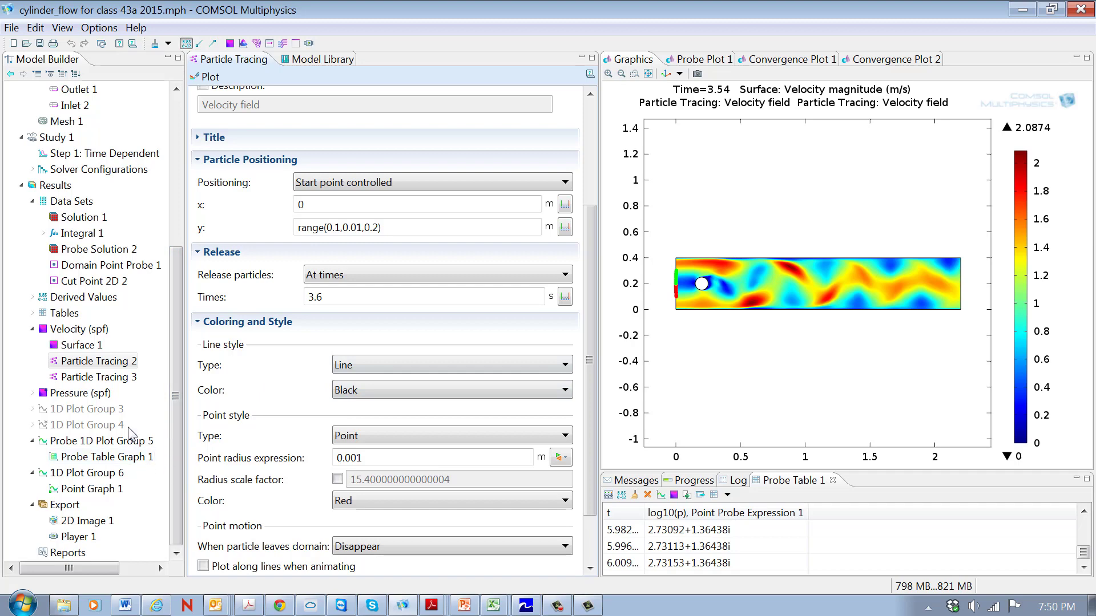
Disable the Surface 1 plot under Velocity (spf) so only the particle tracings are plotted
{"action": "left_click", "coordinate": [79, 346]}
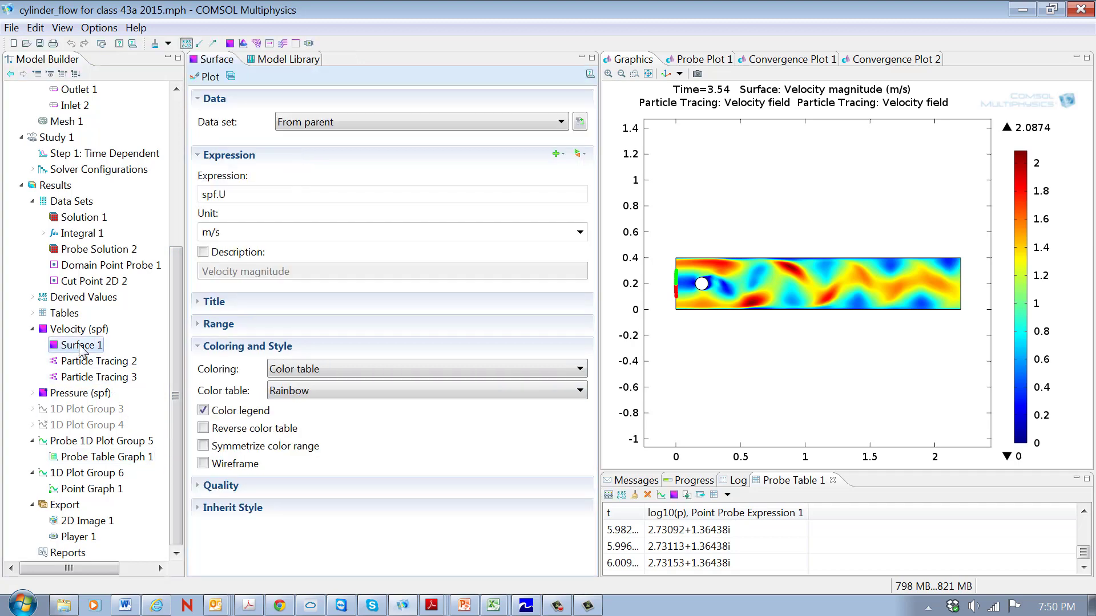
{"action": "right_click", "coordinate": [81, 348]}
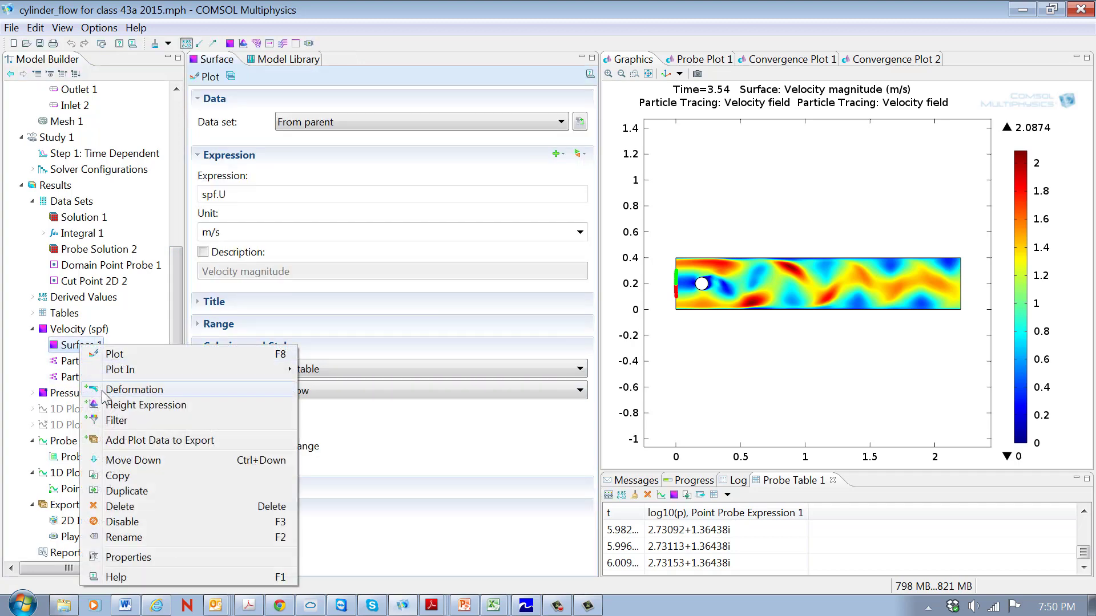
{"action": "left_click", "coordinate": [152, 521]}
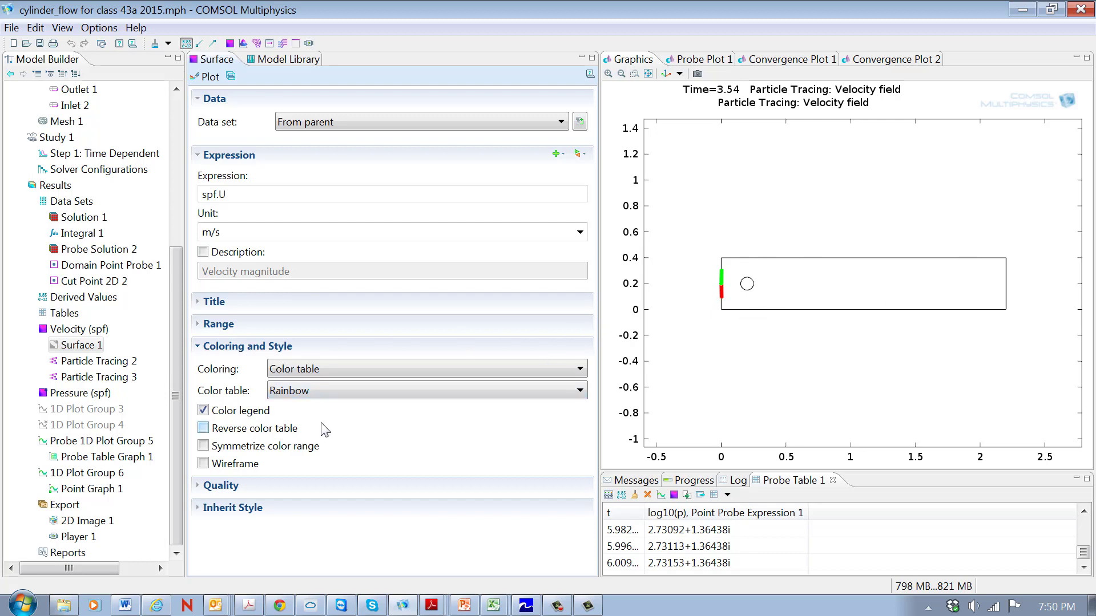
Compare the start ranges and the line and point styles of Particle Tracing 2 and 3, keeping Tube as the latter's line type
{"action": "left_click", "coordinate": [108, 368]}
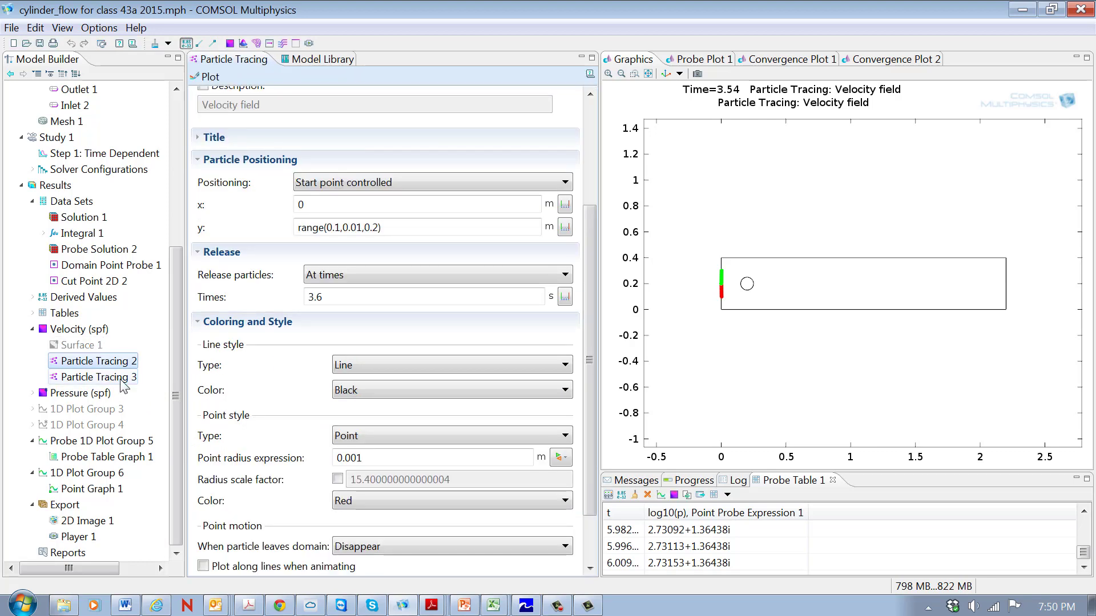
{"action": "left_click", "coordinate": [121, 379]}
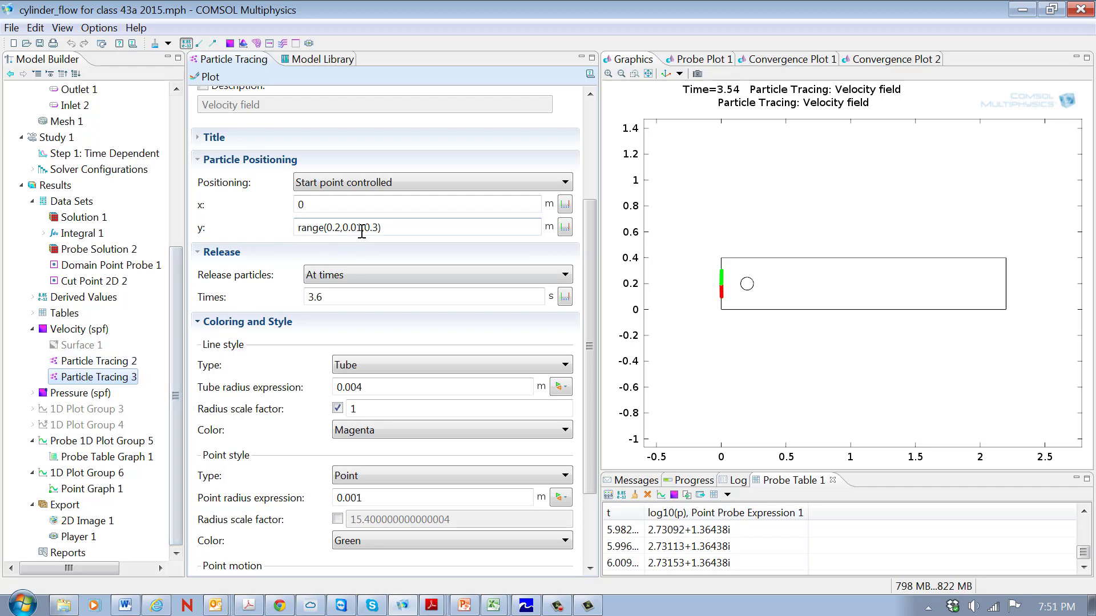
{"action": "left_click", "coordinate": [94, 360]}
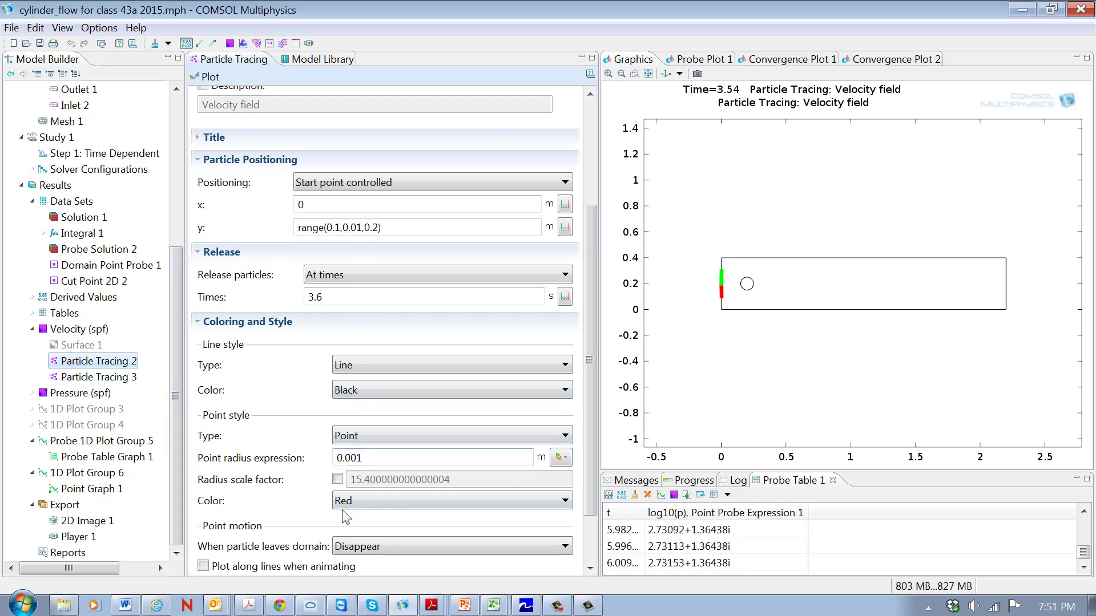
{"action": "left_click", "coordinate": [132, 378]}
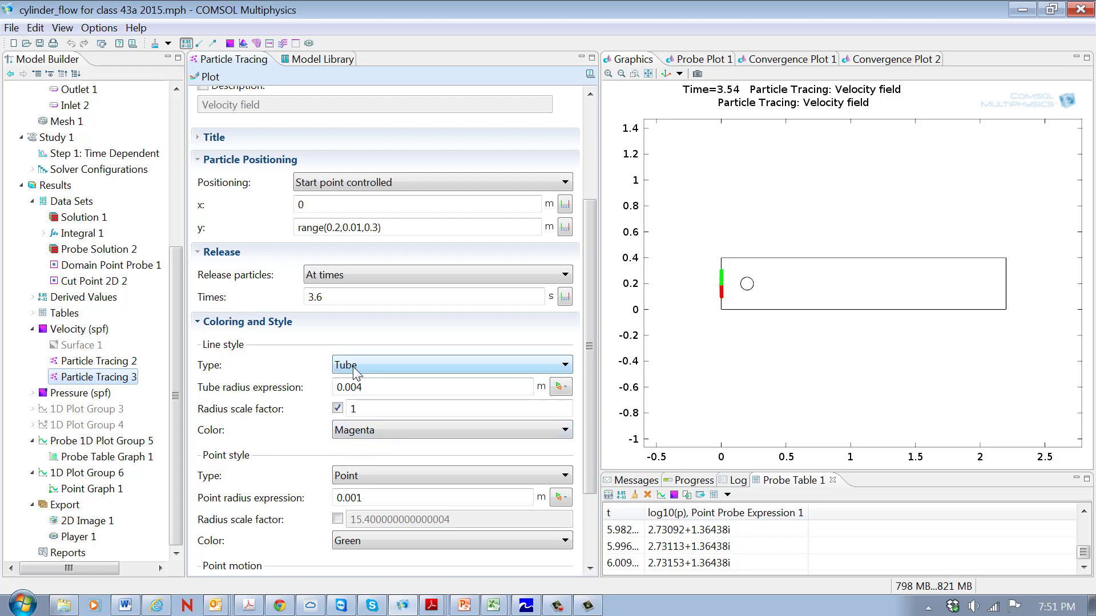
{"action": "left_click", "coordinate": [565, 369]}
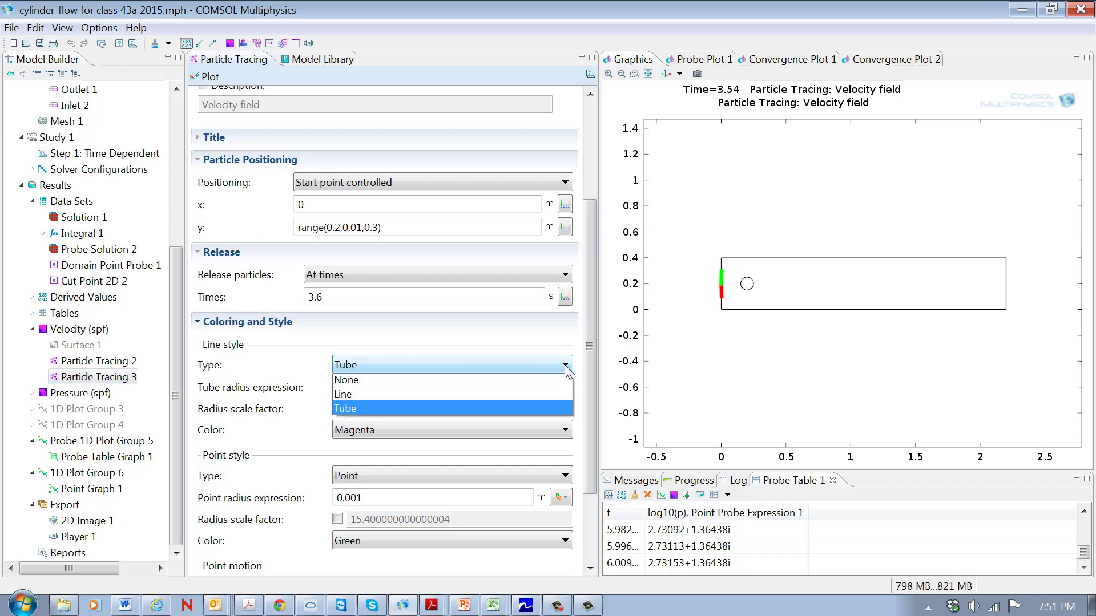
{"action": "left_click", "coordinate": [536, 406]}
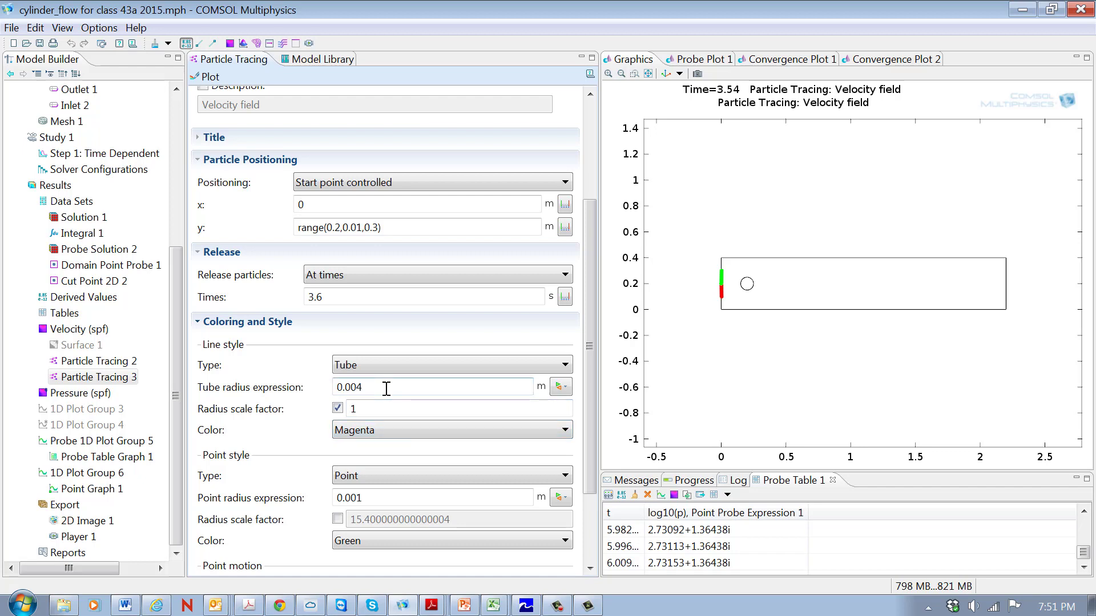
Set the Velocity (spf) plot group's time to 3.8, replot it and frame the particles around the cylinder
{"action": "left_click", "coordinate": [68, 331]}
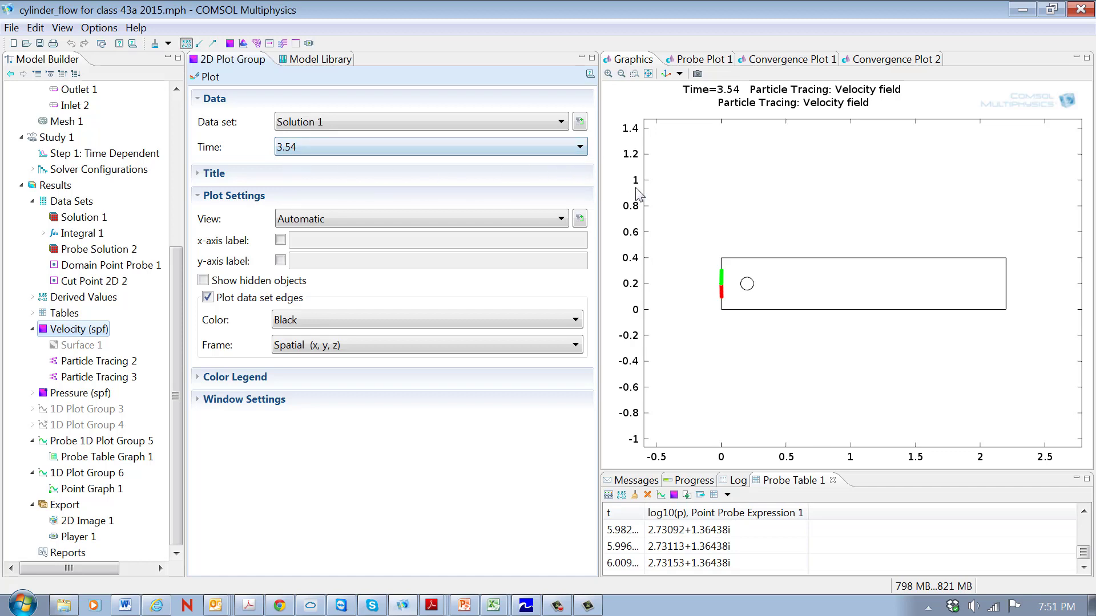
{"action": "left_click", "coordinate": [580, 147]}
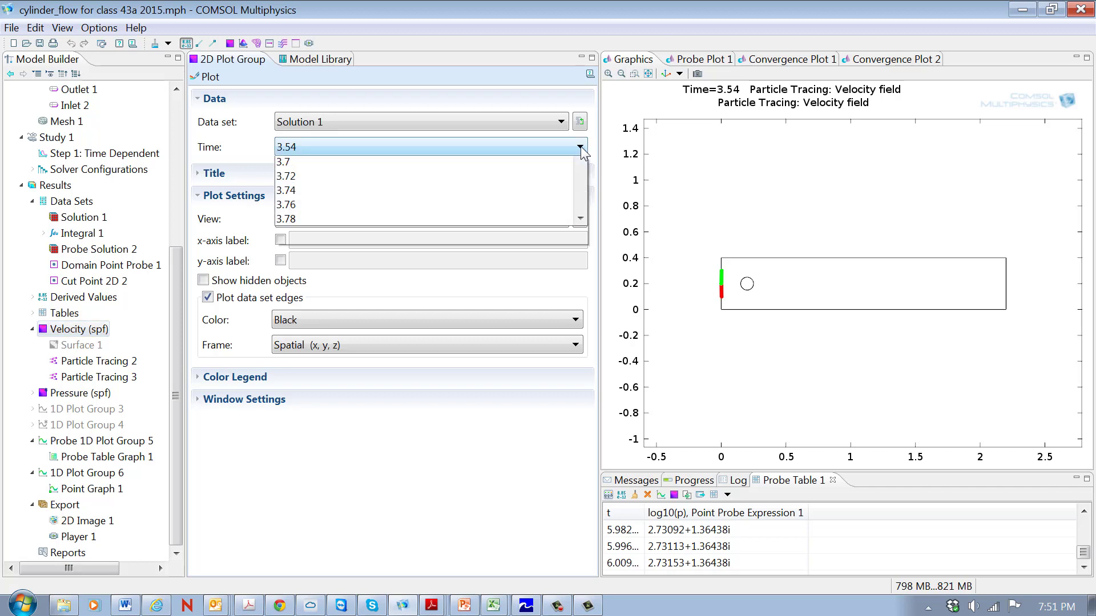
{"action": "left_click_drag", "start_coordinate": [581, 202], "coordinate": [580, 208]}
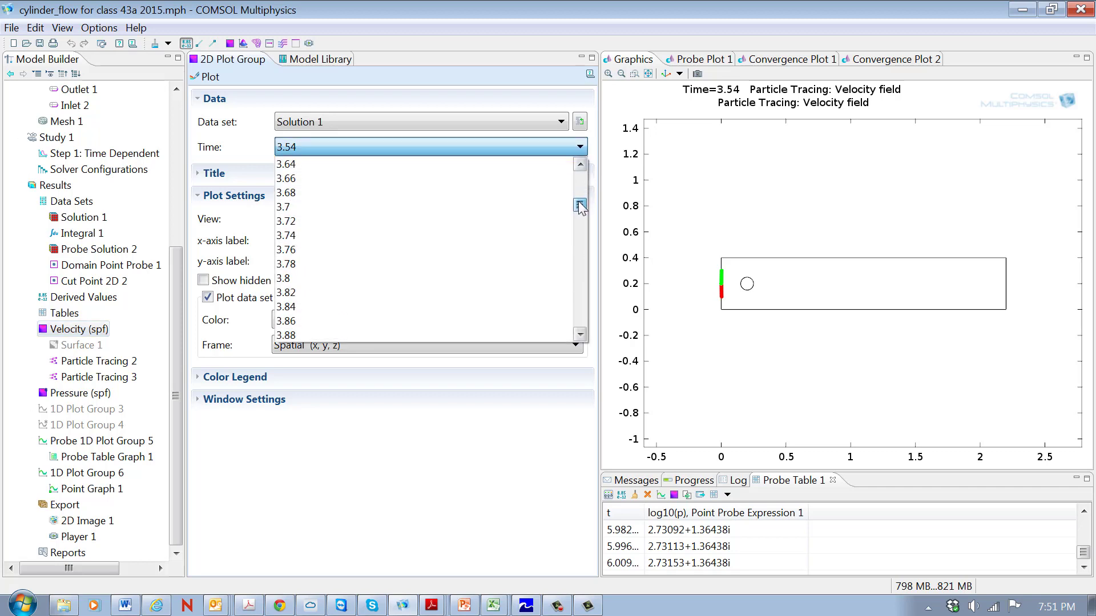
{"action": "left_click", "coordinate": [467, 277]}
{"action": "left_click", "coordinate": [201, 81]}
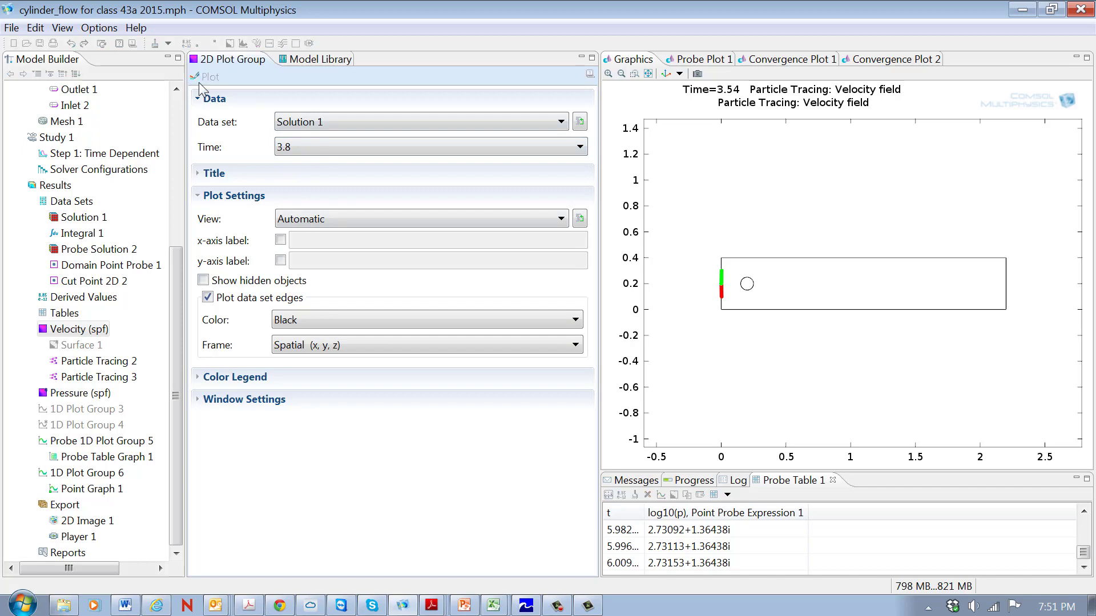
{"action": "left_click", "coordinate": [634, 74]}
{"action": "left_click_drag", "start_coordinate": [706, 247], "coordinate": [799, 330]}
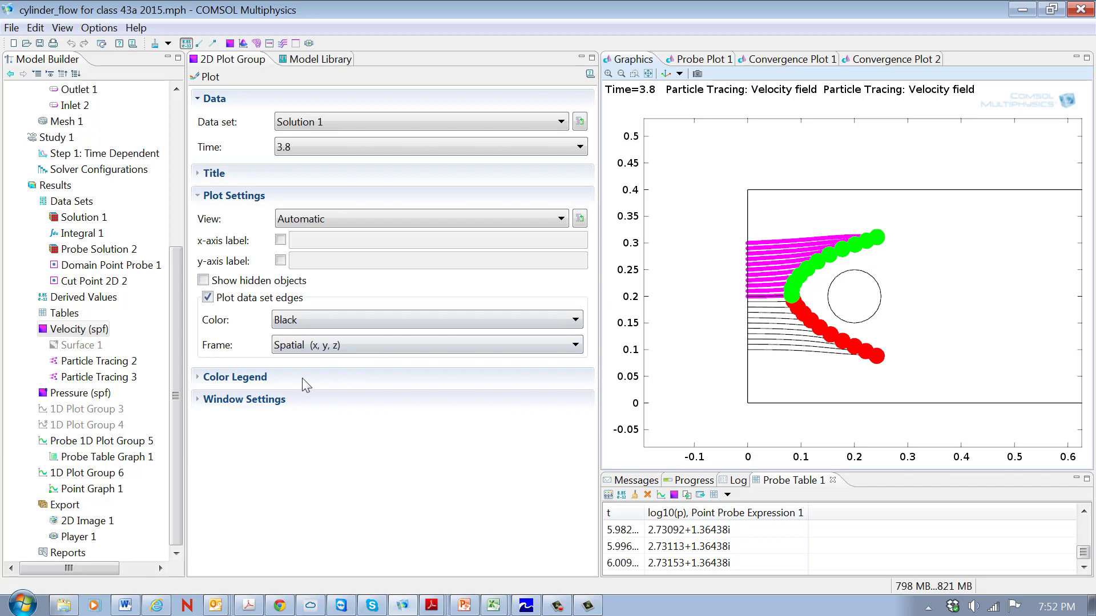
Advance the Velocity (spf) plot group's time to 4 and replot the particle tracings
{"action": "left_click", "coordinate": [580, 147]}
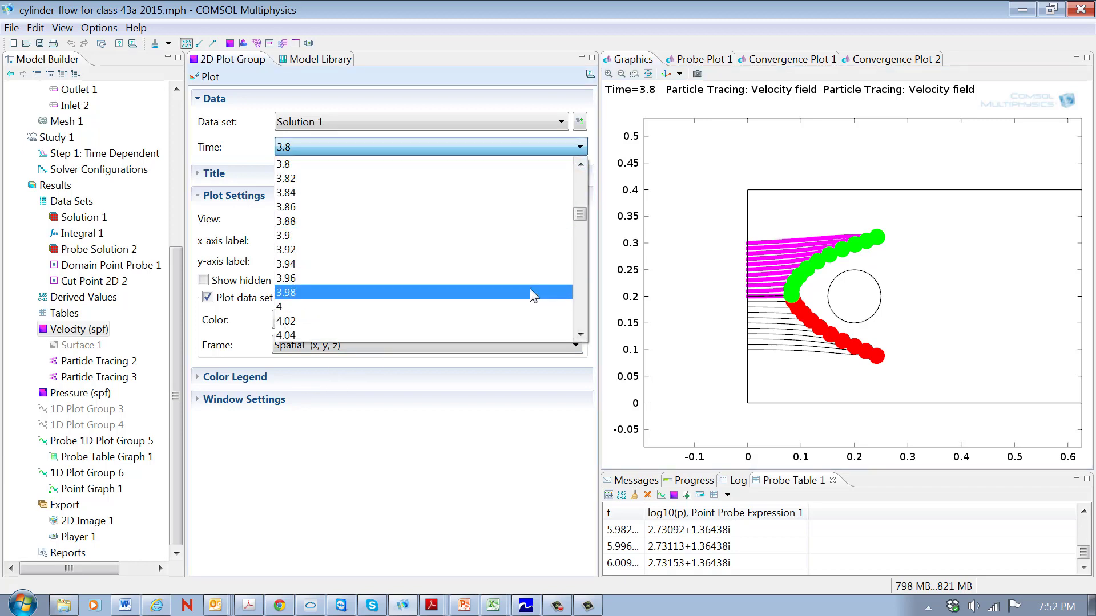
{"action": "left_click", "coordinate": [524, 306]}
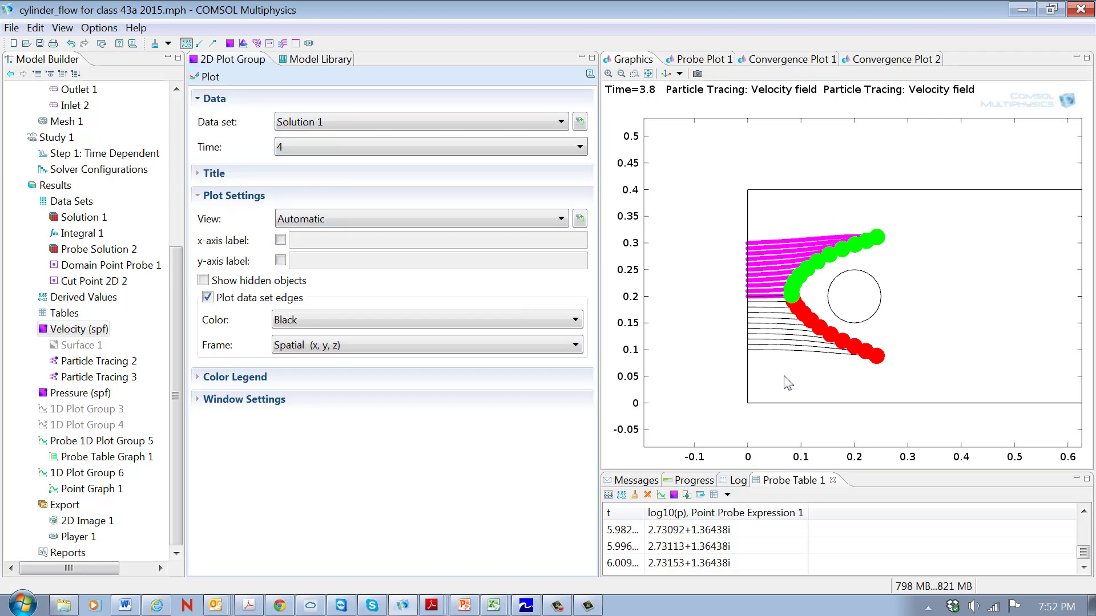
{"action": "left_click", "coordinate": [210, 78]}
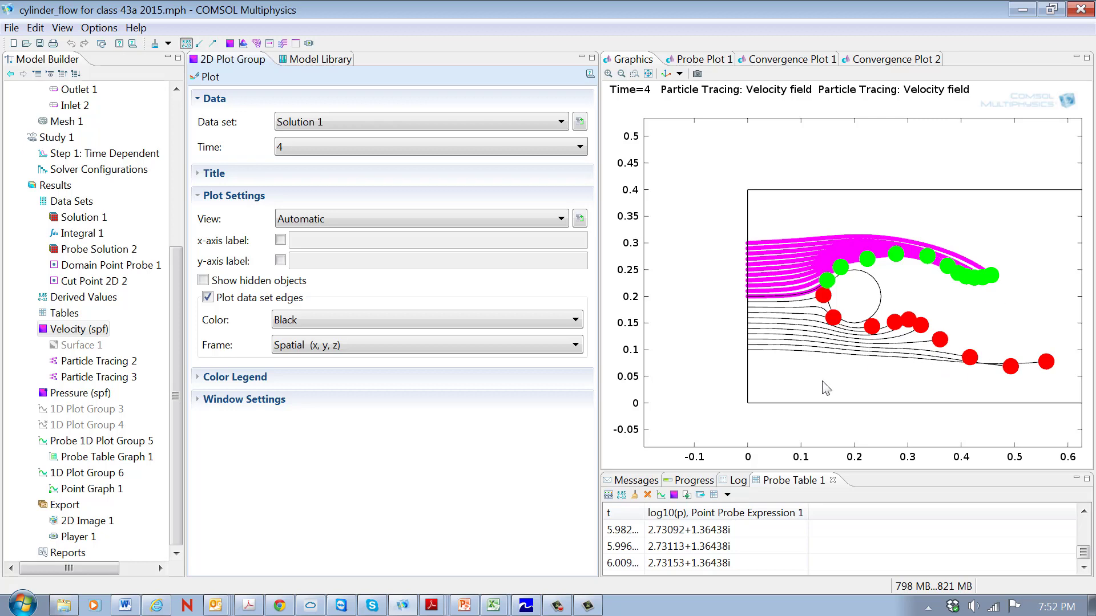
Advance the plot group's time to 4.2 and replot the particle tracings
{"action": "left_click", "coordinate": [580, 147]}
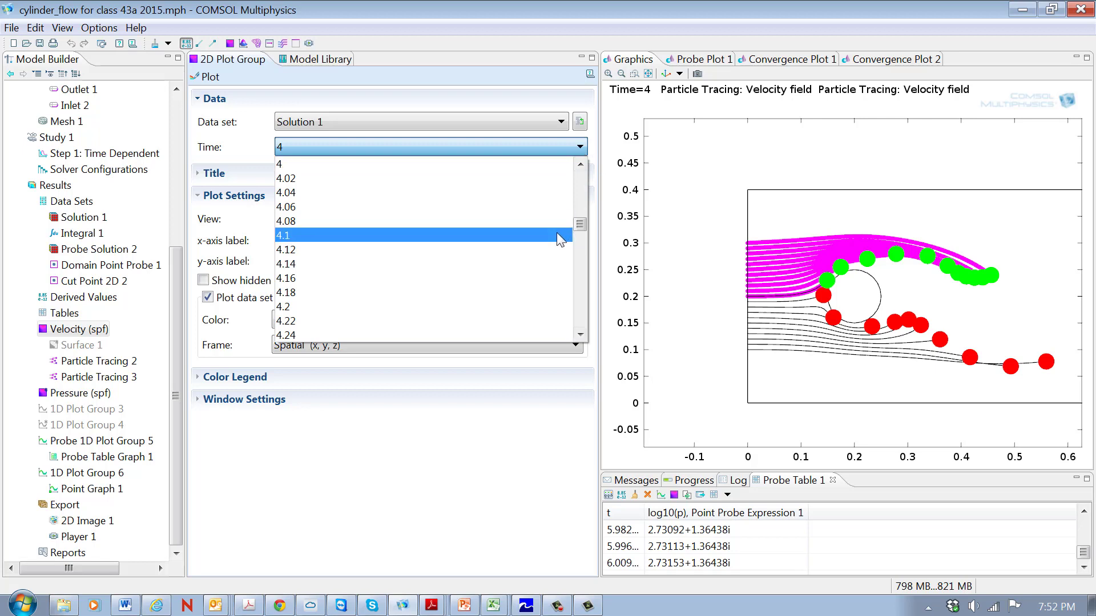
{"action": "left_click", "coordinate": [521, 307]}
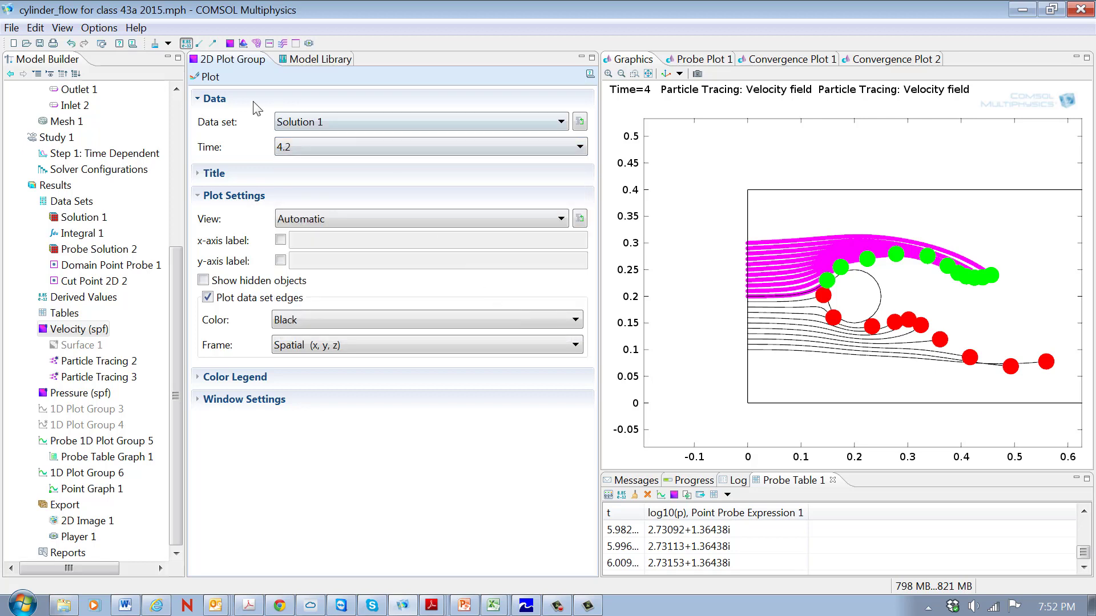
{"action": "left_click", "coordinate": [210, 77]}
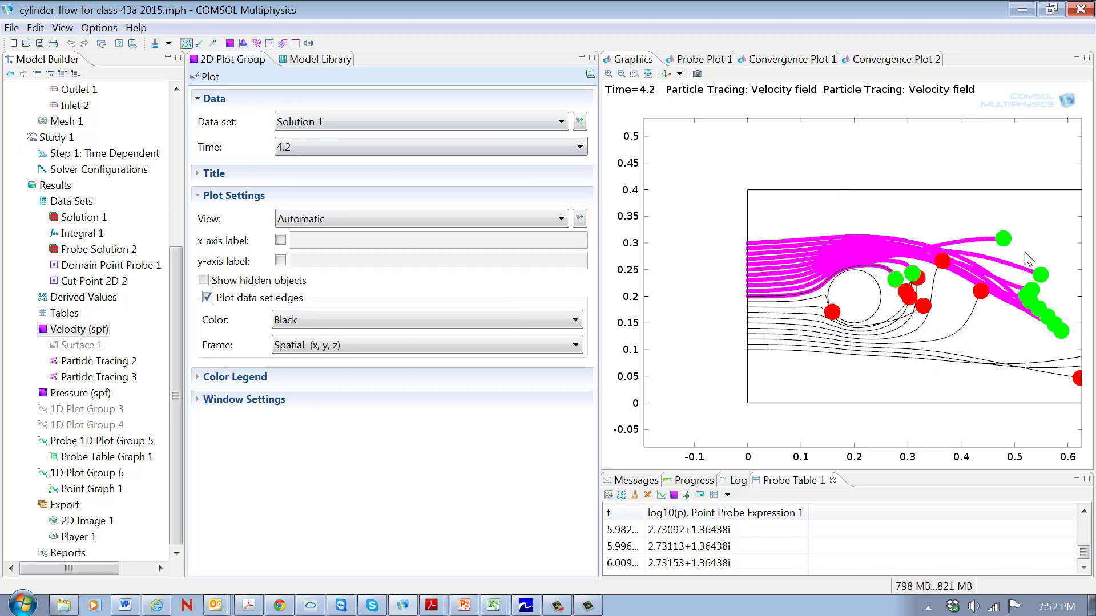
Show more of the channel downstream of the cylinder and replot the particle tracings at time 4.4
{"action": "left_click_drag", "start_coordinate": [861, 379], "coordinate": [742, 375]}
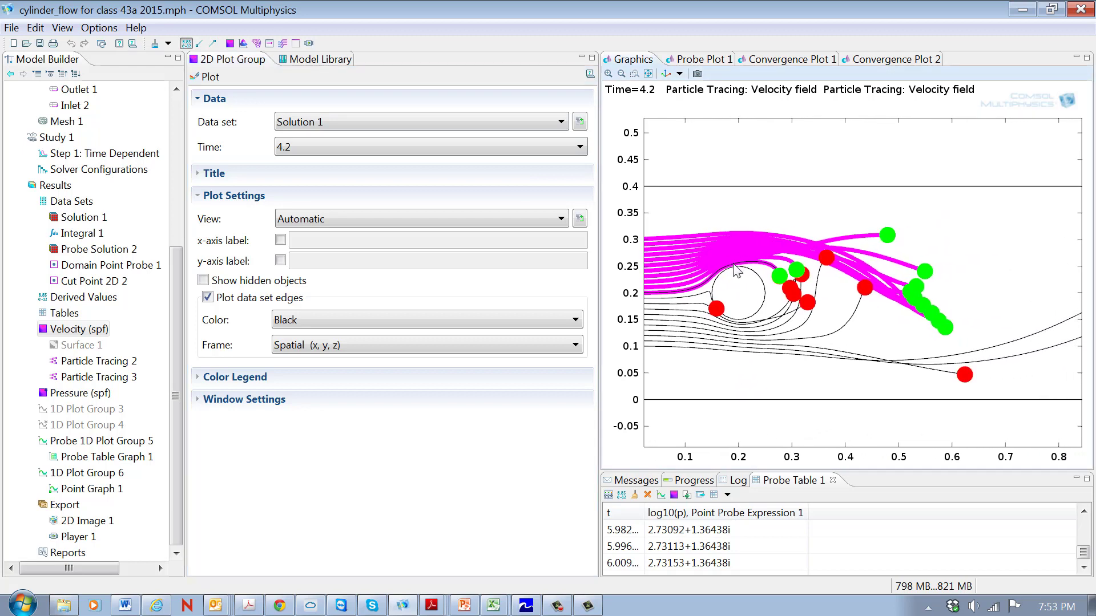
{"action": "left_click_drag", "start_coordinate": [737, 271], "coordinate": [772, 266]}
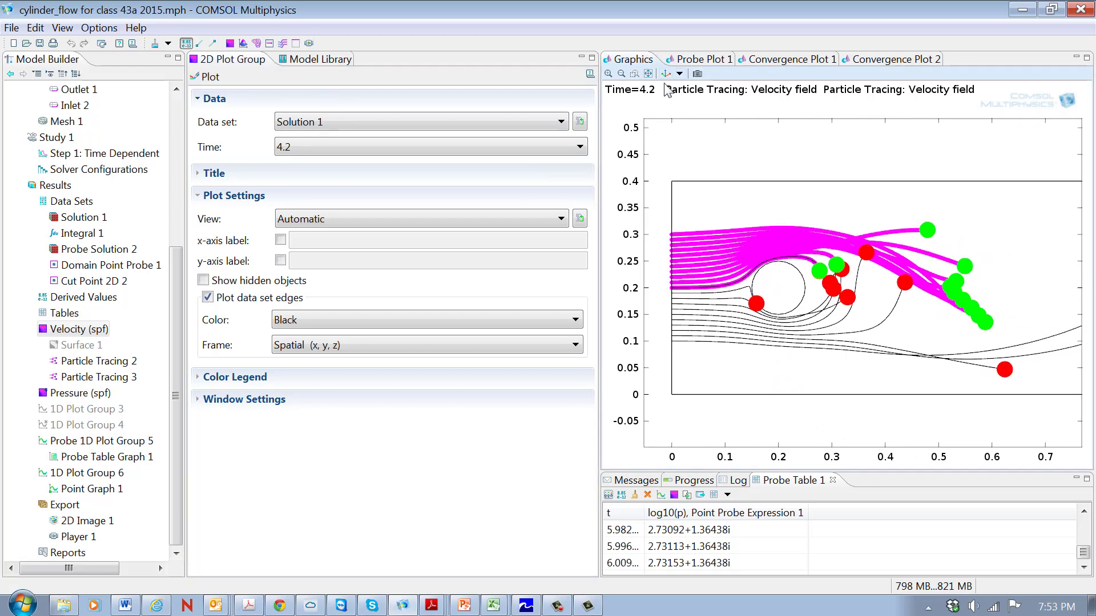
{"action": "left_click", "coordinate": [633, 74]}
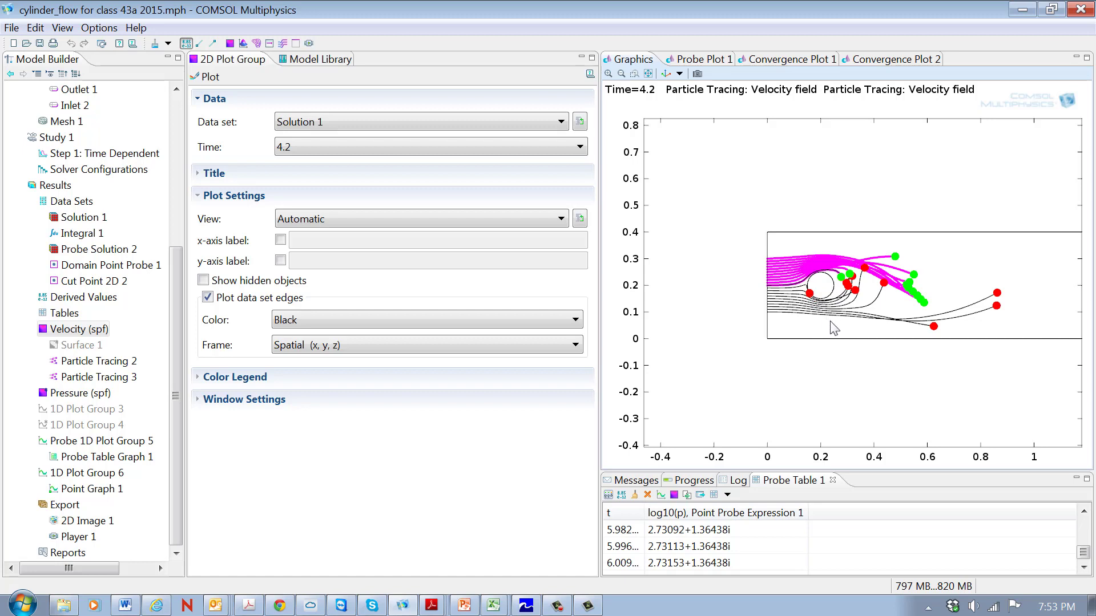
{"action": "left_click", "coordinate": [580, 148]}
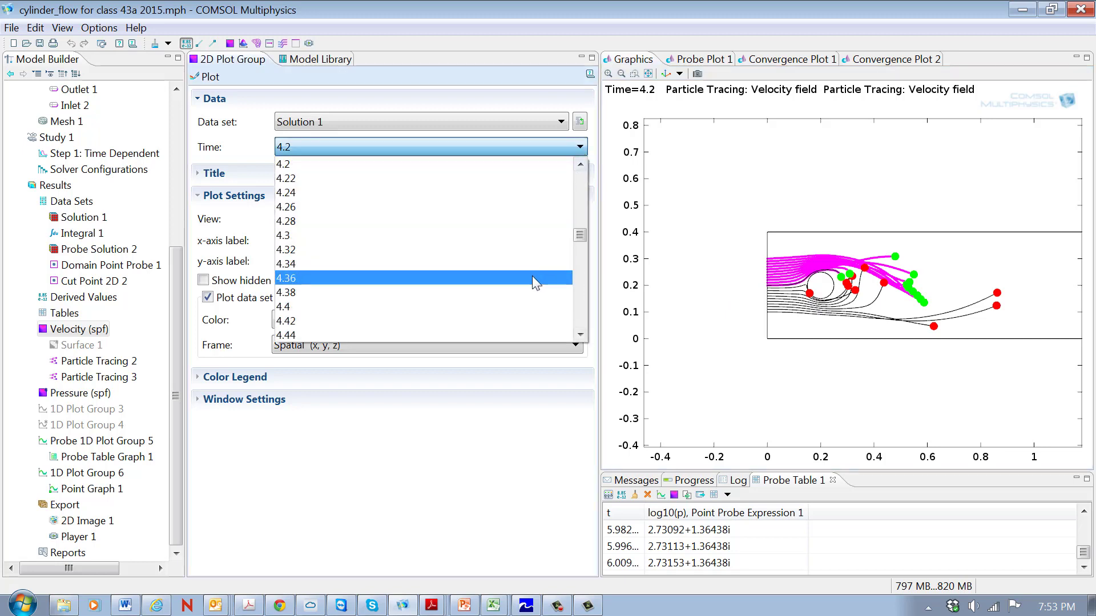
{"action": "left_click", "coordinate": [523, 306]}
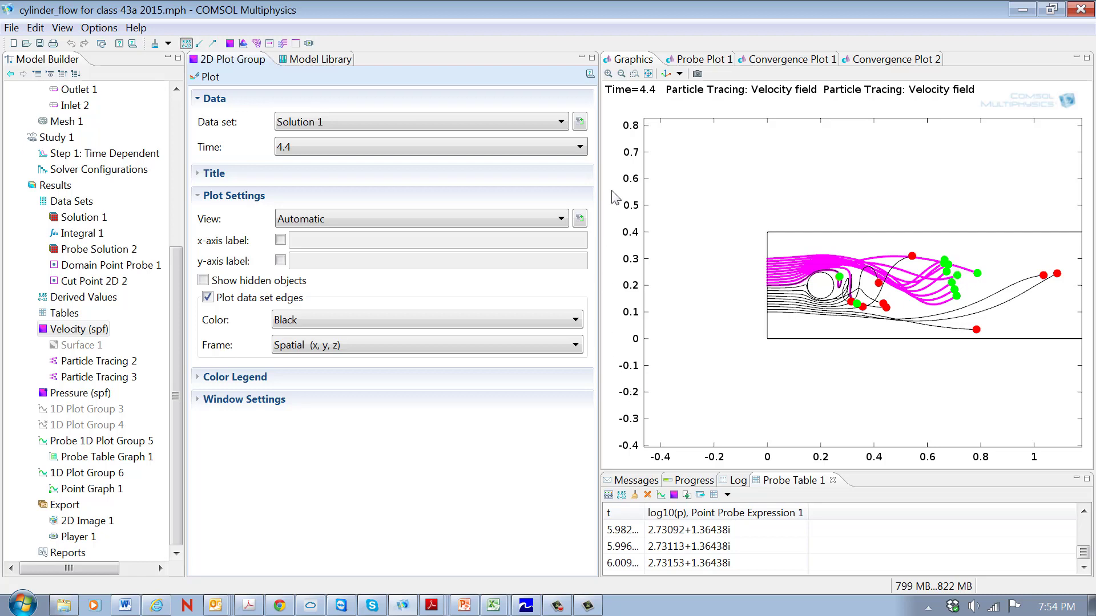
Set the plot group's time to 4.58 and replot the particle tracings
{"action": "left_click", "coordinate": [580, 147]}
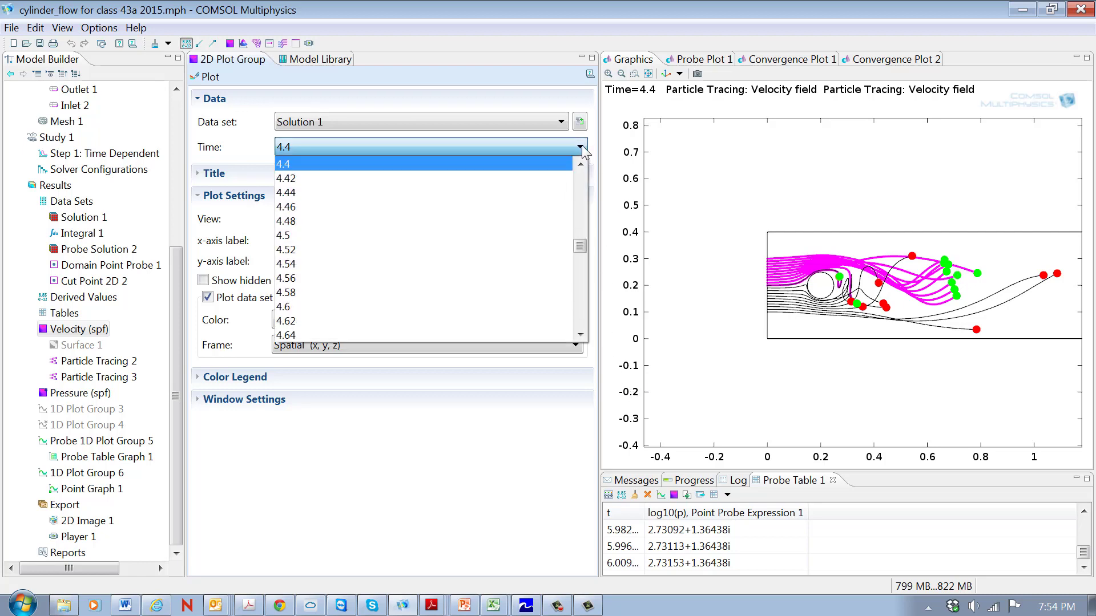
{"action": "scroll", "coordinate": [580, 247], "scroll_direction": "down", "scroll_amount": 2}
{"action": "left_click", "coordinate": [559, 238]}
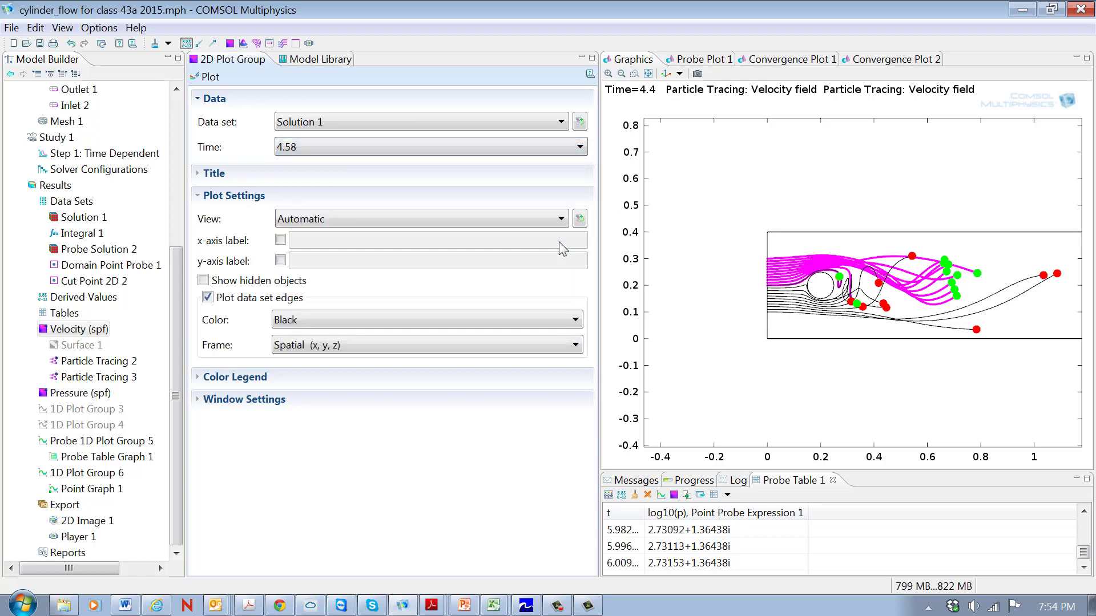
{"action": "left_click", "coordinate": [204, 77]}
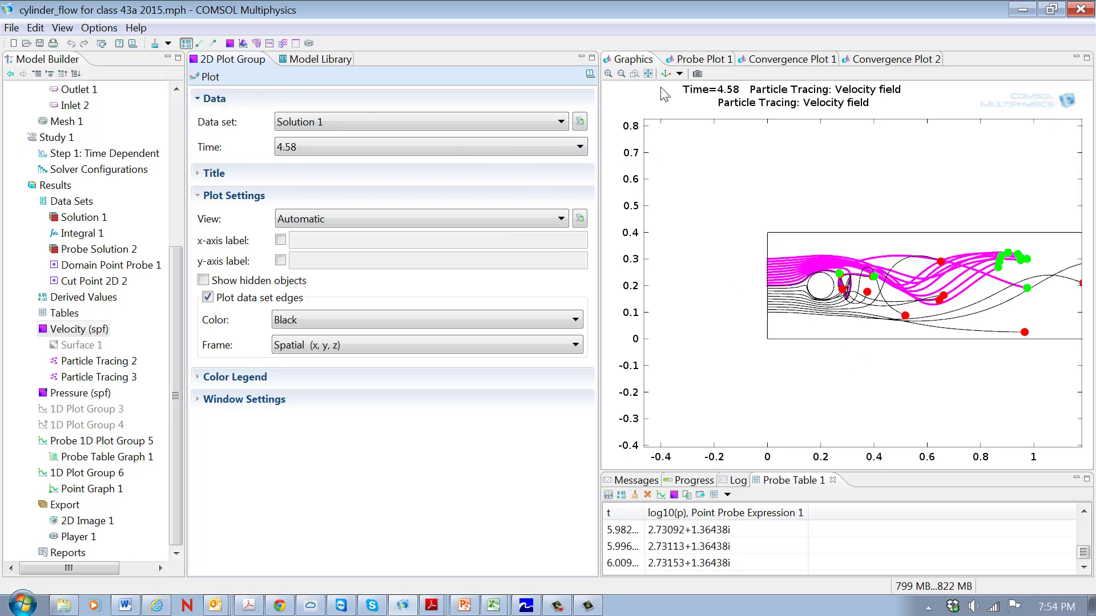
Replot the particle tracings at time 4.8 with a wider view of the channel
{"action": "left_click", "coordinate": [622, 73]}
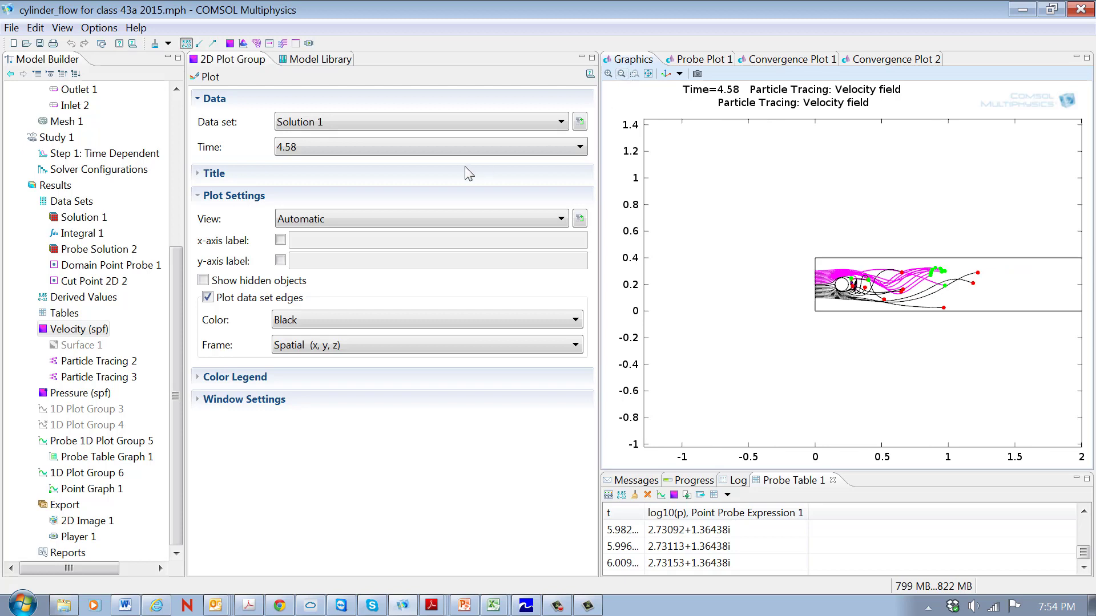
{"action": "left_click", "coordinate": [580, 150]}
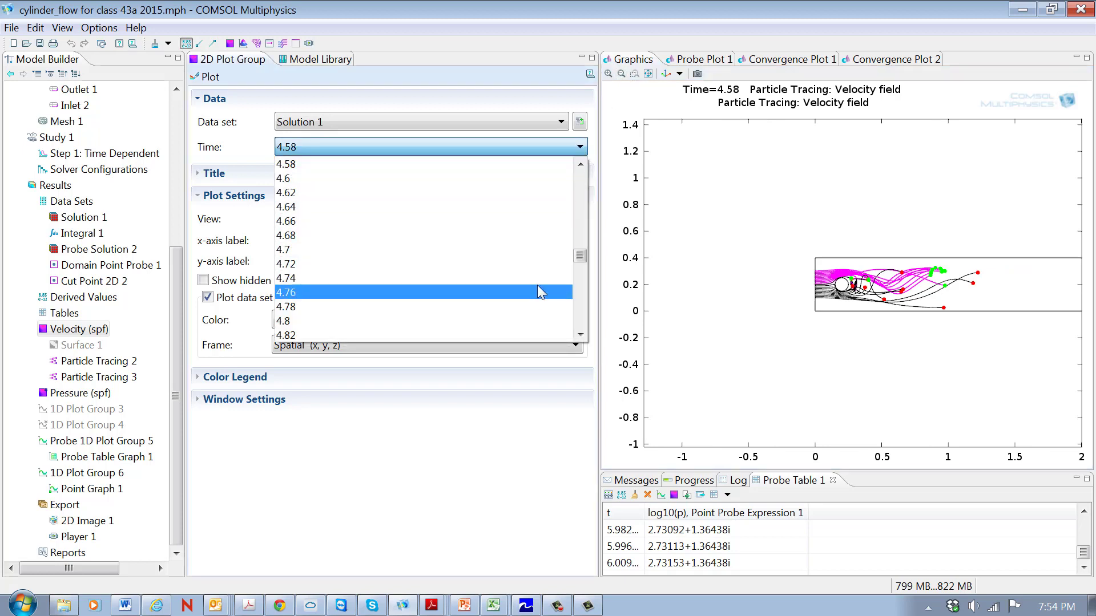
{"action": "left_click", "coordinate": [531, 320]}
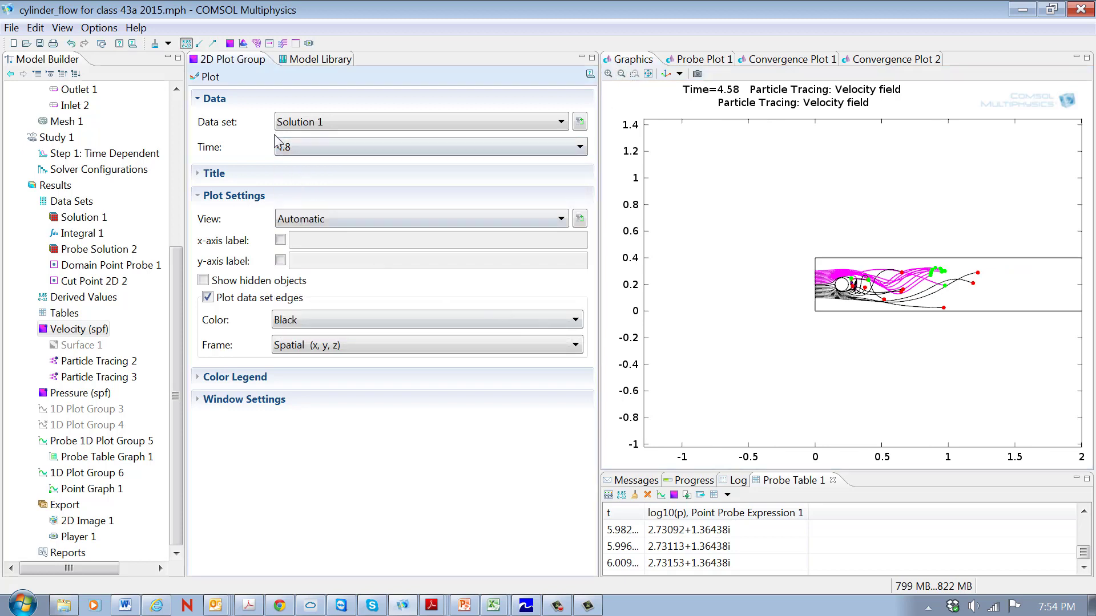
{"action": "left_click", "coordinate": [215, 78]}
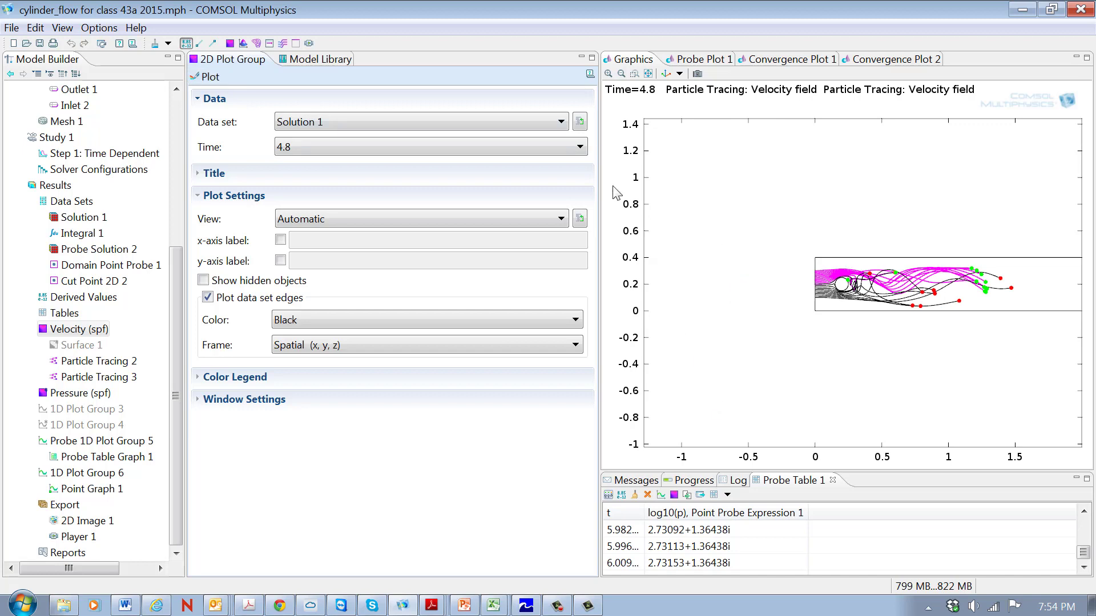
Set the Velocity (spf) plot group's time to 5.22 and replot the particle tracings
{"action": "left_click", "coordinate": [580, 147]}
{"action": "scroll", "coordinate": [573, 316], "scroll_direction": "down", "scroll_amount": 4}
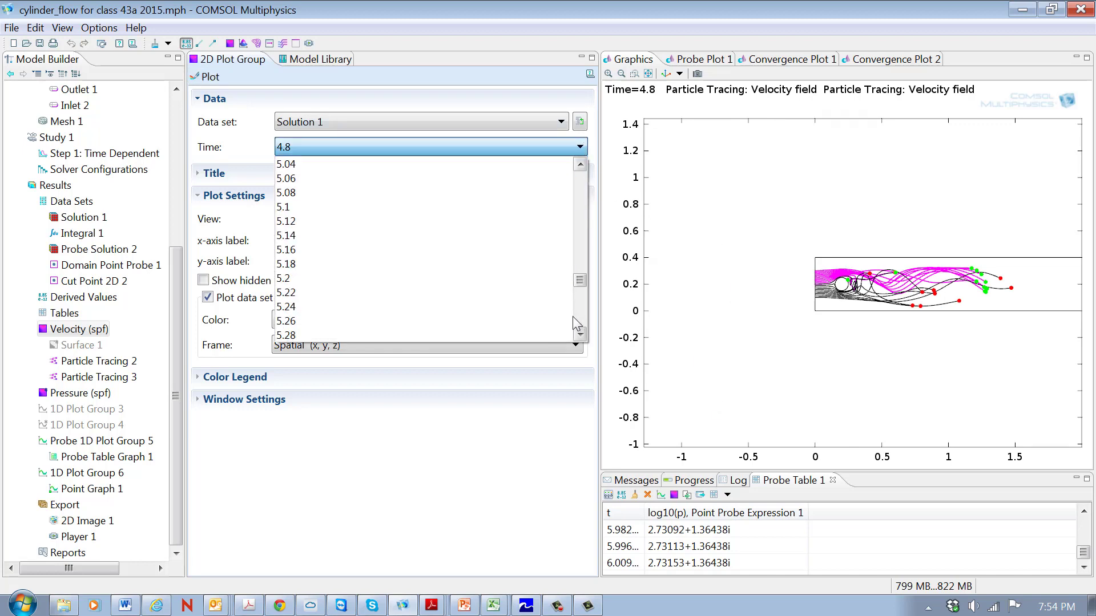
{"action": "left_click", "coordinate": [319, 293]}
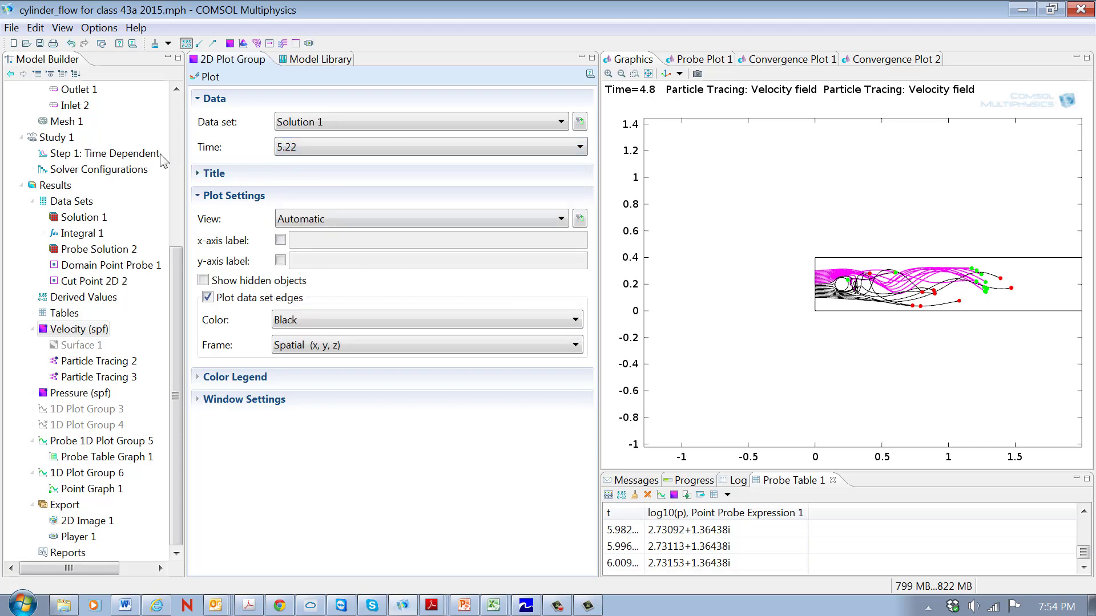
{"action": "left_click", "coordinate": [200, 78]}
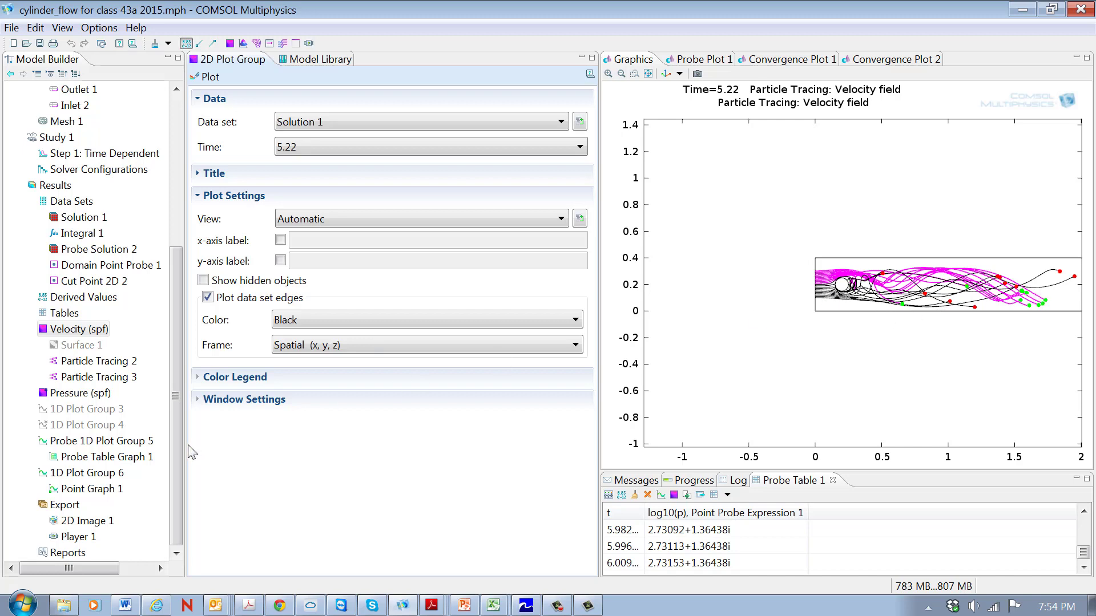
Play the Player 1 animation of Velocity (spf) over all stored solution times, trying to frame the whole channel
{"action": "left_click", "coordinate": [89, 537]}
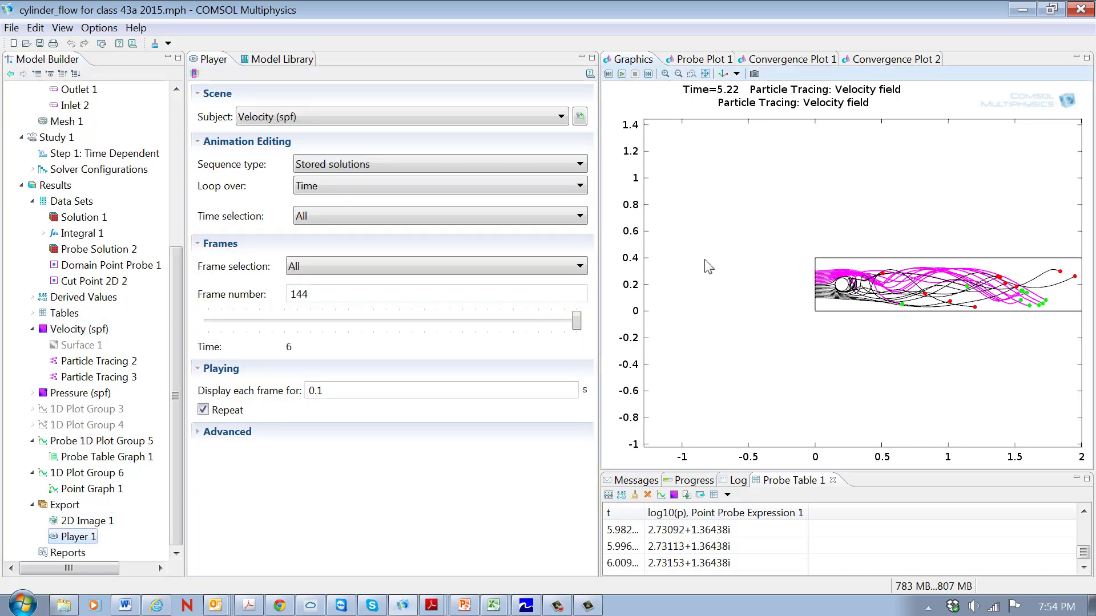
{"action": "left_click", "coordinate": [622, 74]}
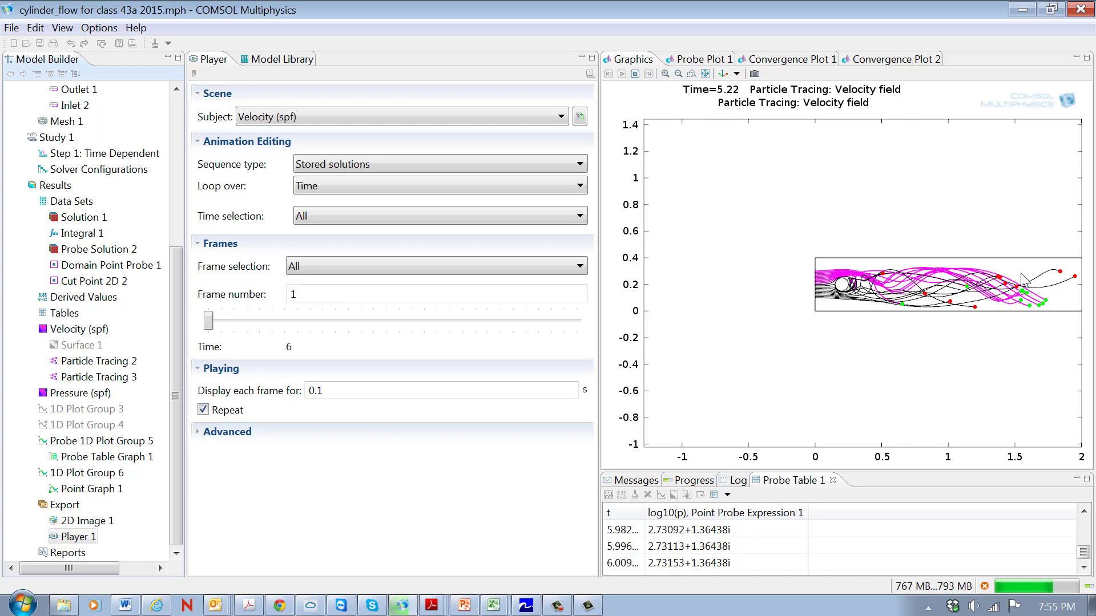
{"action": "right_click_drag", "start_coordinate": [959, 273], "coordinate": [855, 284]}
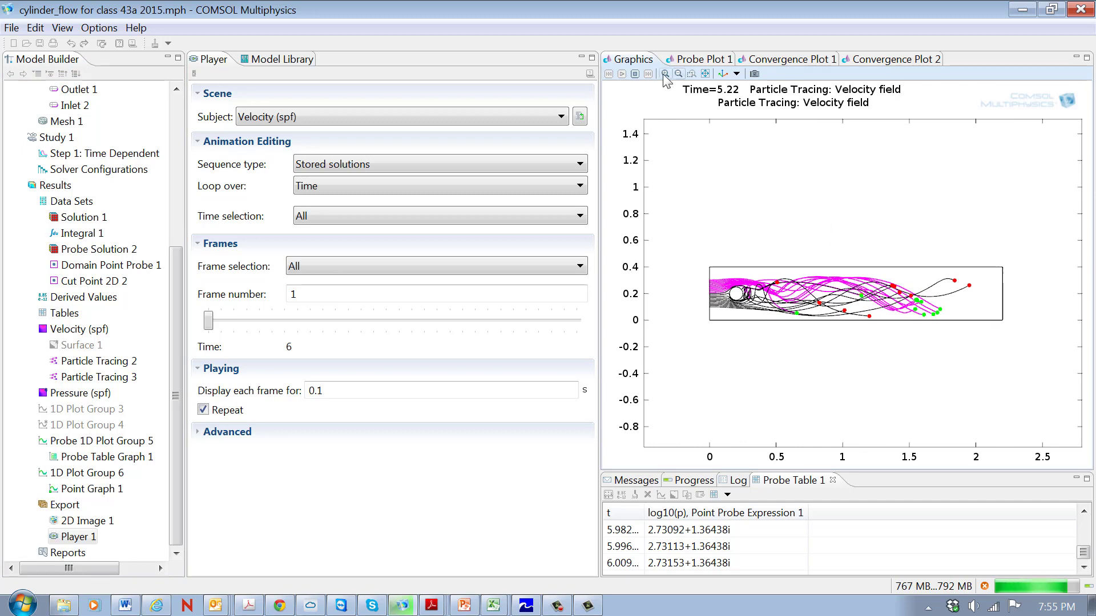
{"action": "left_click", "coordinate": [692, 74]}
{"action": "left_click_drag", "start_coordinate": [697, 254], "coordinate": [1028, 355]}
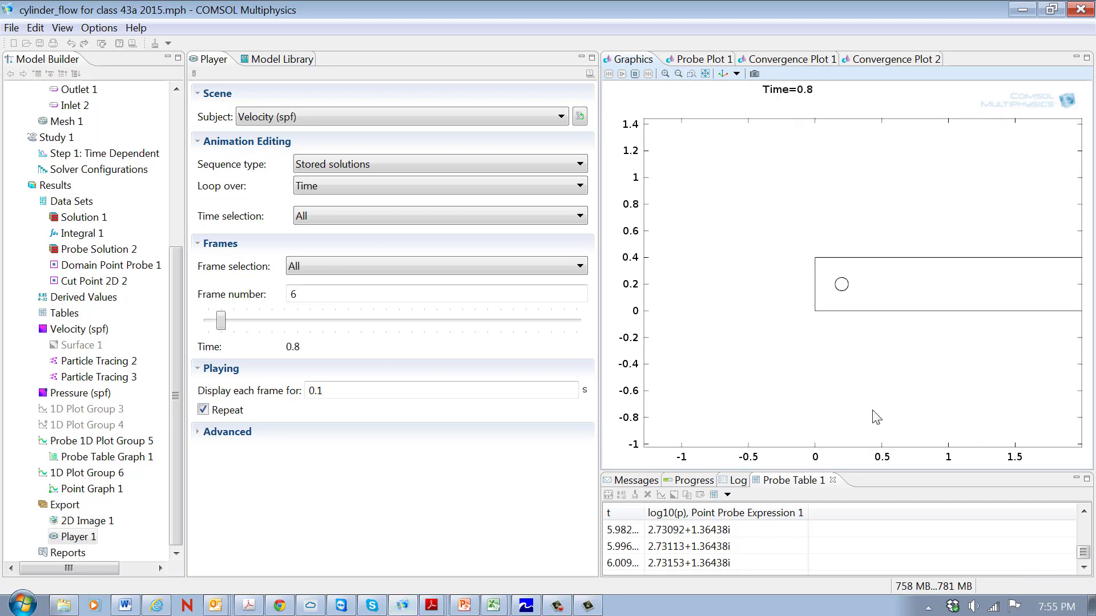